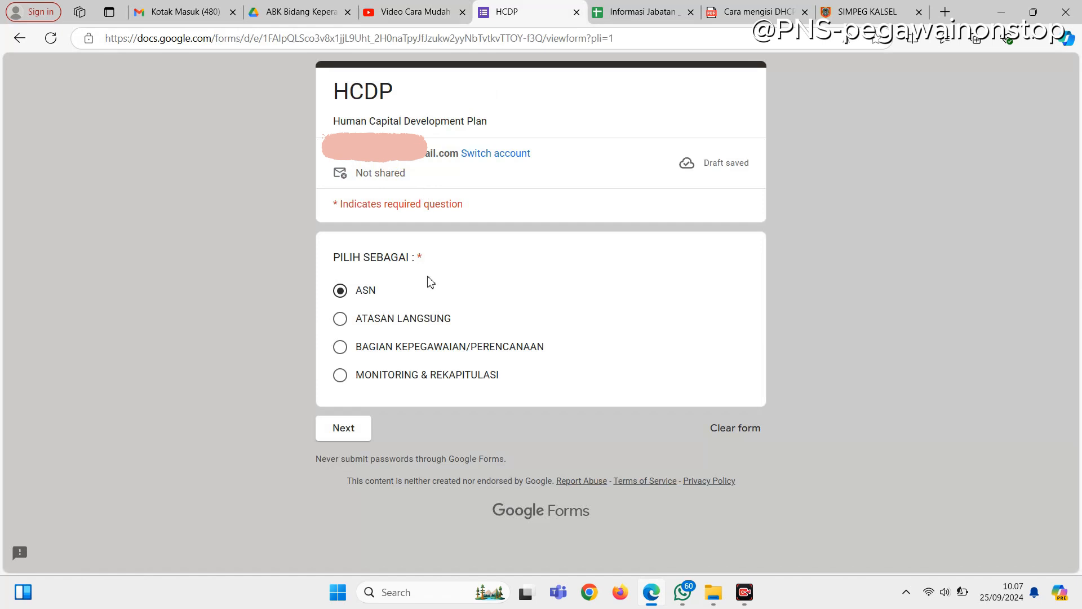
- Choose ASN under PILIH SEBAGAI and continue to the next form section
{"action": "left_click", "coordinate": [340, 292]}
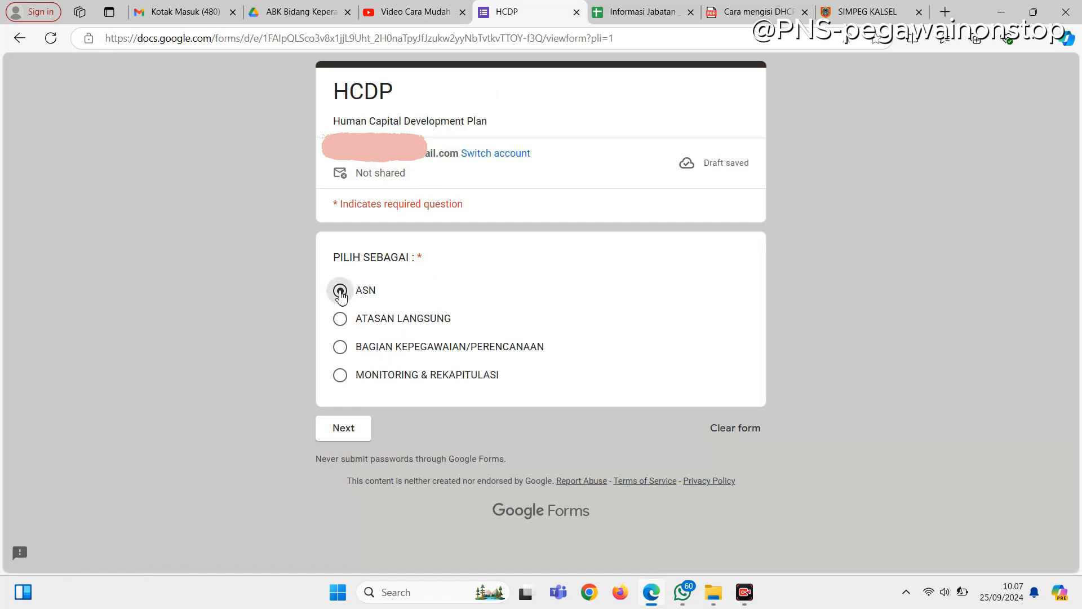
{"action": "left_click", "coordinate": [352, 433]}
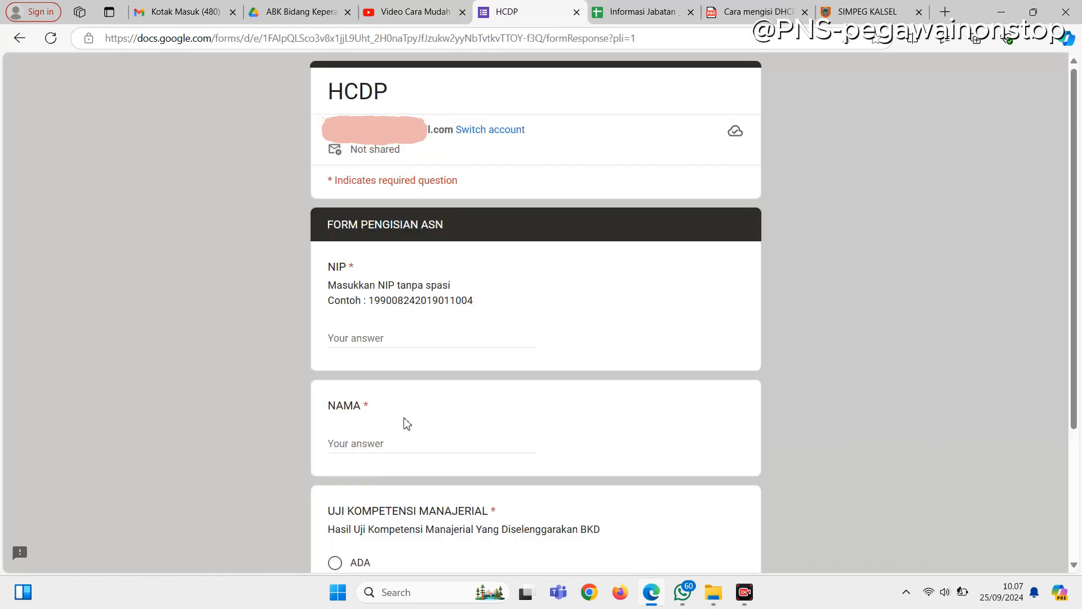
- Fill in the employee's NIP and full name, answer TIDAK ADA for UJI KOMPETENSI MANAJERIAL, and continue to the next section
{"action": "scroll", "coordinate": [416, 406], "scroll_direction": "down", "scroll_amount": 3}
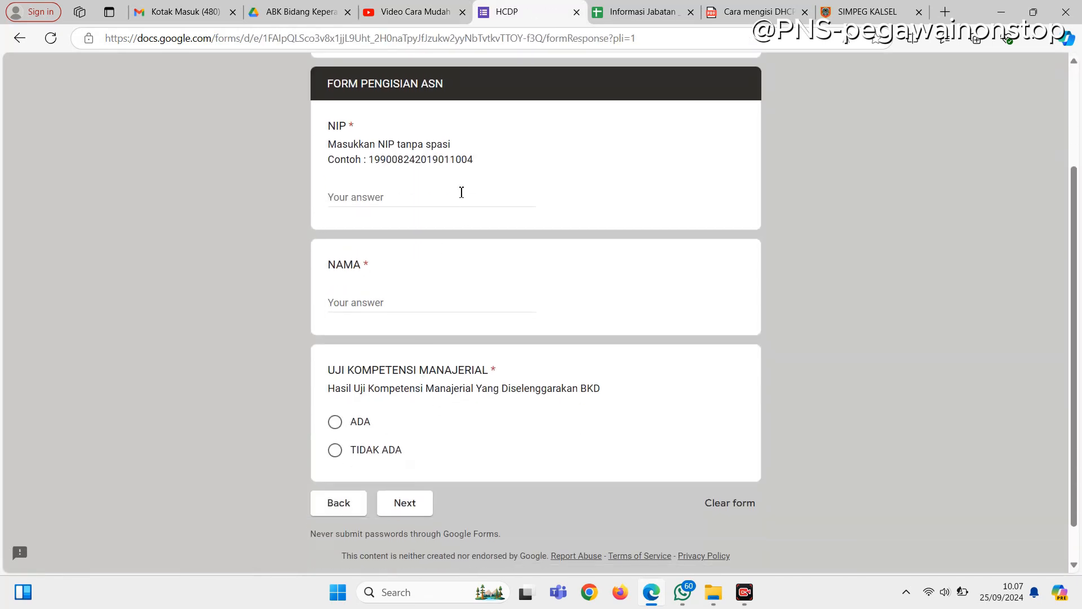
{"action": "left_click", "coordinate": [336, 451]}
{"action": "left_click", "coordinate": [335, 424]}
{"action": "left_click", "coordinate": [334, 452]}
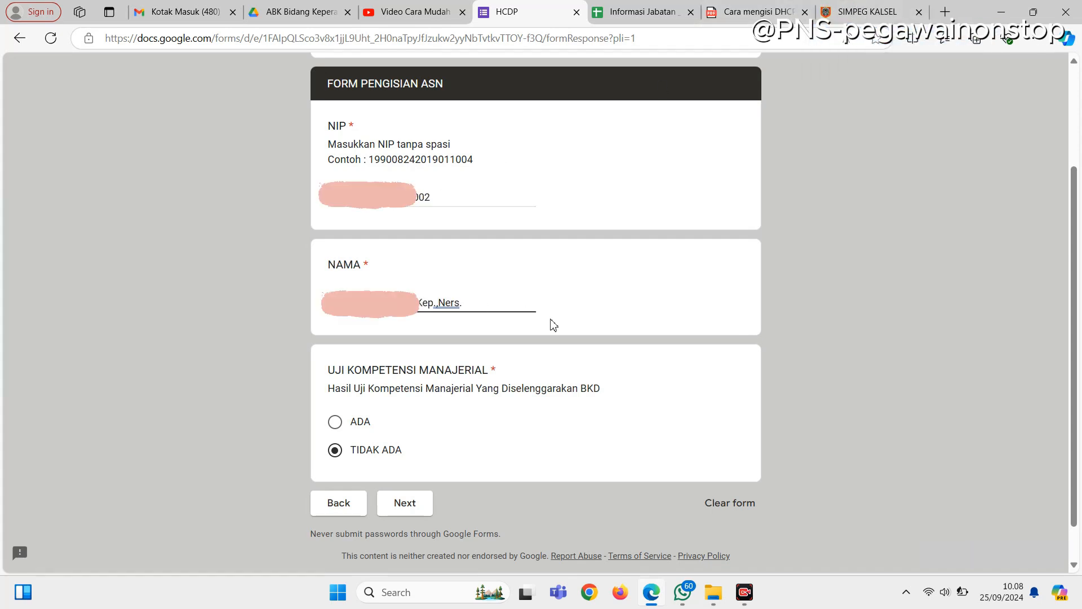
{"action": "left_click", "coordinate": [405, 510]}
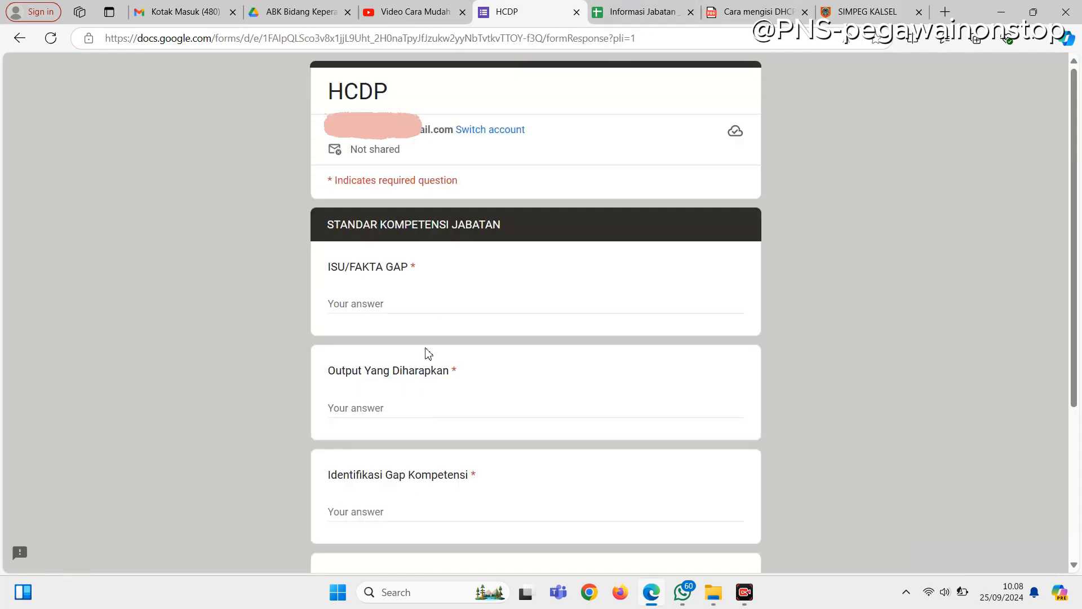
- Review where the STANDAR KOMPETENSI JABATAN section fits in the flowchart of the Cara mengisi DHCP PDF, returning to the form
{"action": "scroll", "coordinate": [484, 255], "scroll_direction": "down", "scroll_amount": 3}
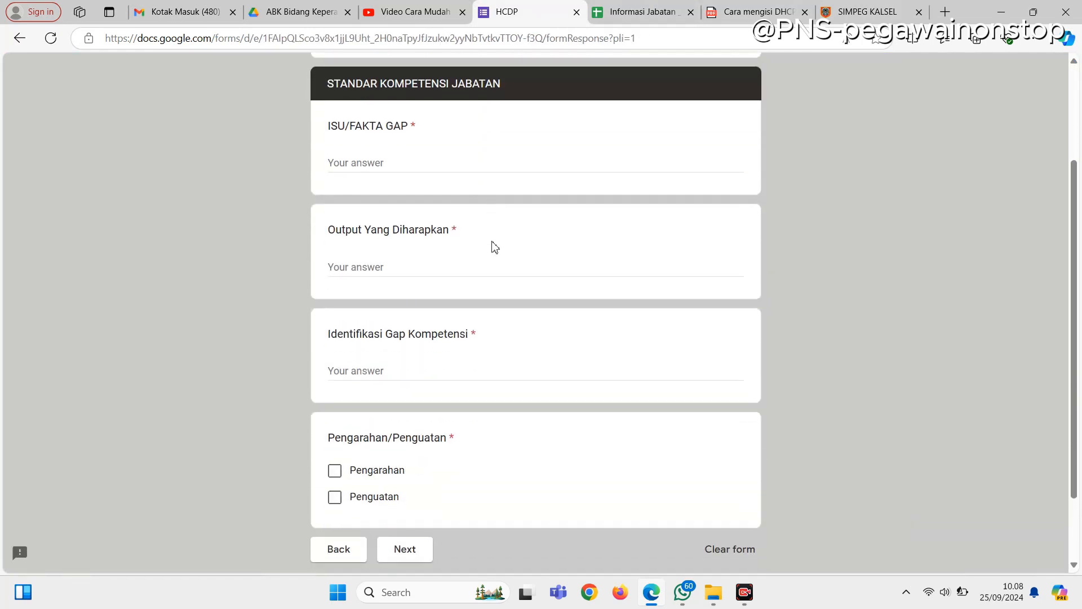
{"action": "left_click_drag", "start_coordinate": [328, 83], "coordinate": [519, 81]}
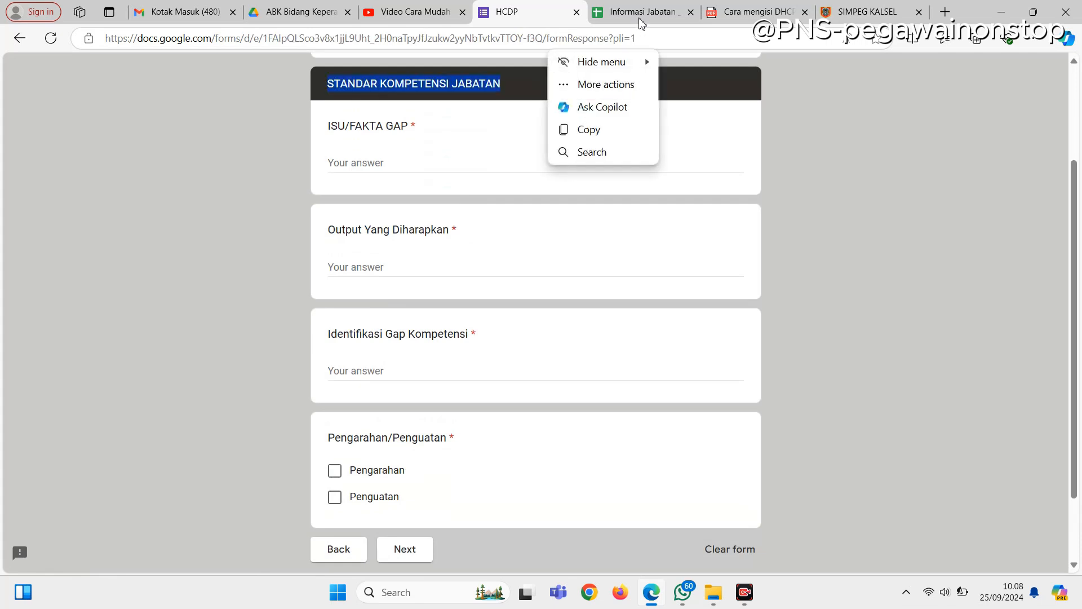
{"action": "left_click", "coordinate": [727, 7]}
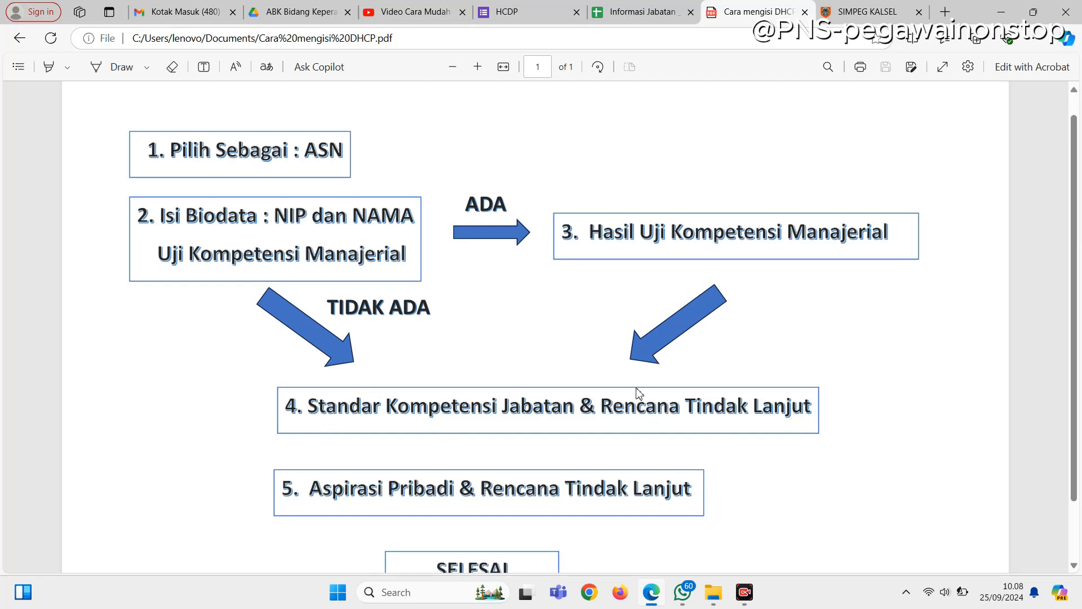
{"action": "left_click", "coordinate": [538, 16]}
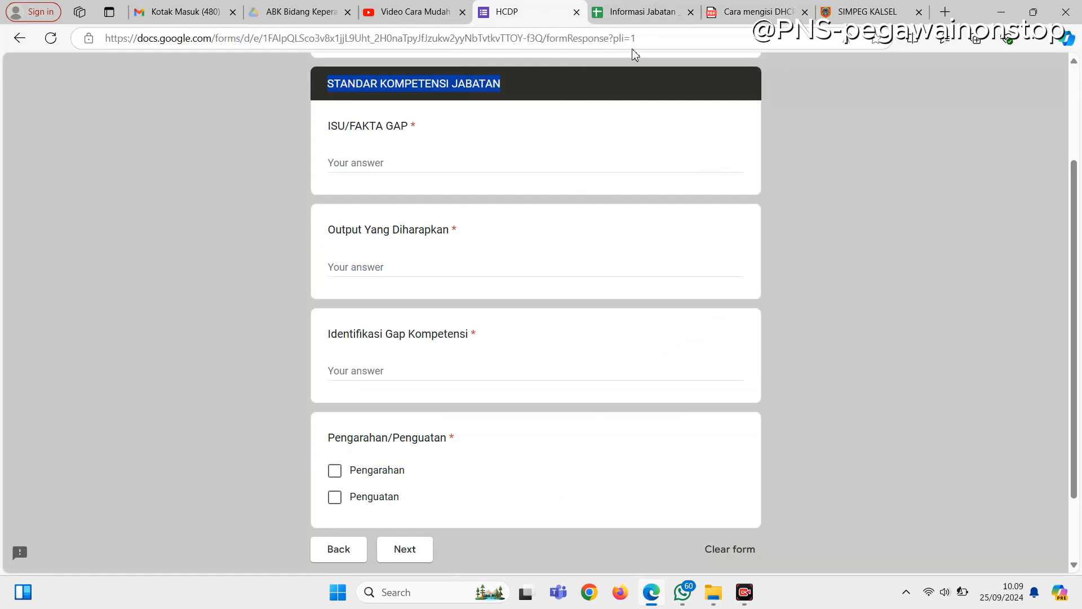
- Answer the ISU/FAKTA GAP question with "S1 Keperawatan Ners"
{"action": "left_click", "coordinate": [354, 165]}
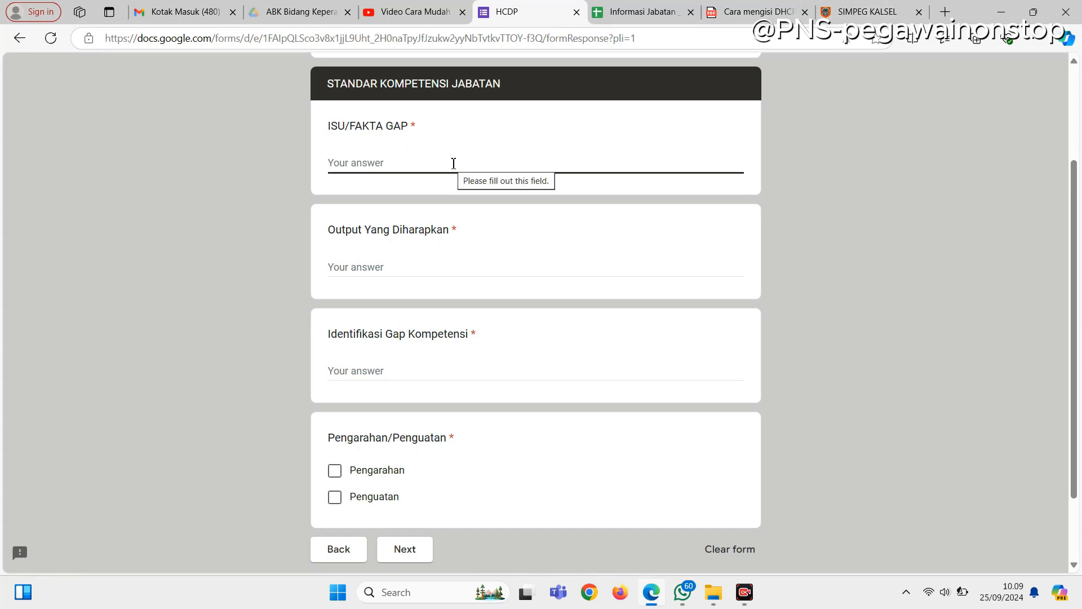
{"action": "type", "text": "S1 "}
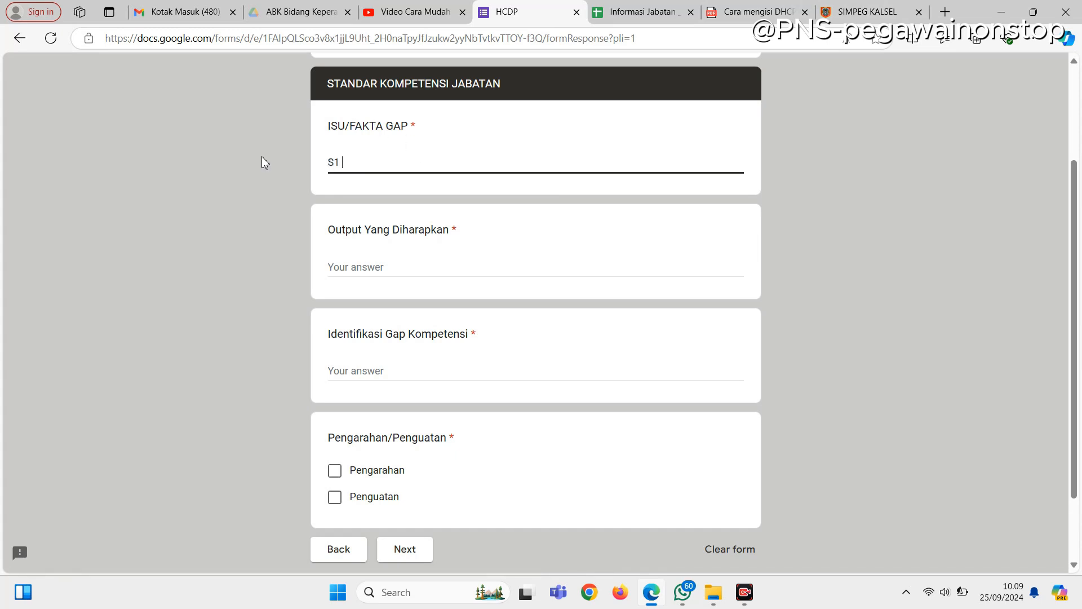
{"action": "type", "text": "Keperawatan"}
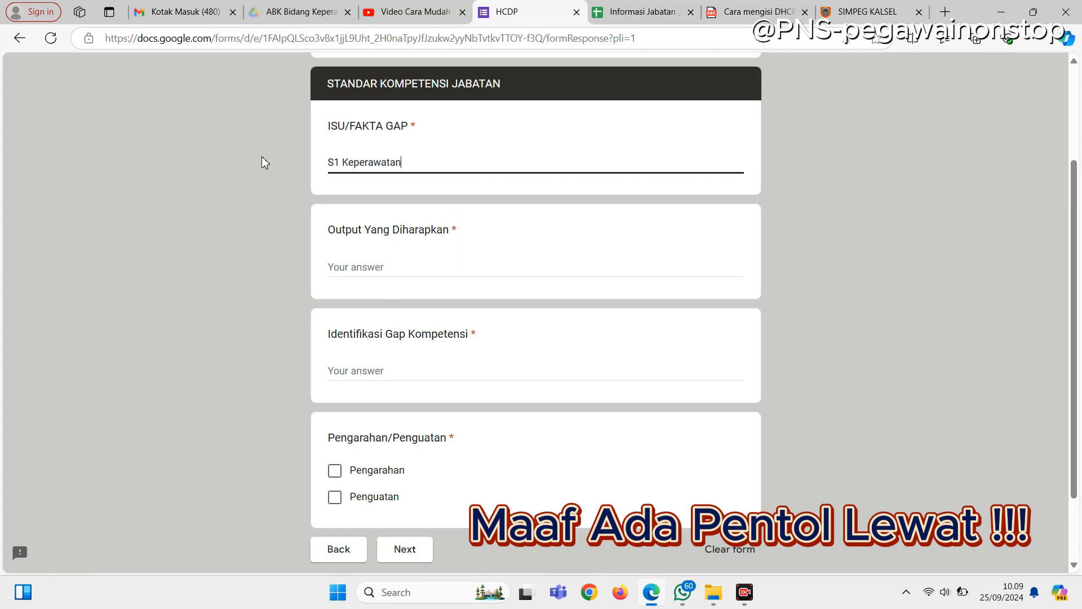
{"action": "type", "text": " Ners,"}
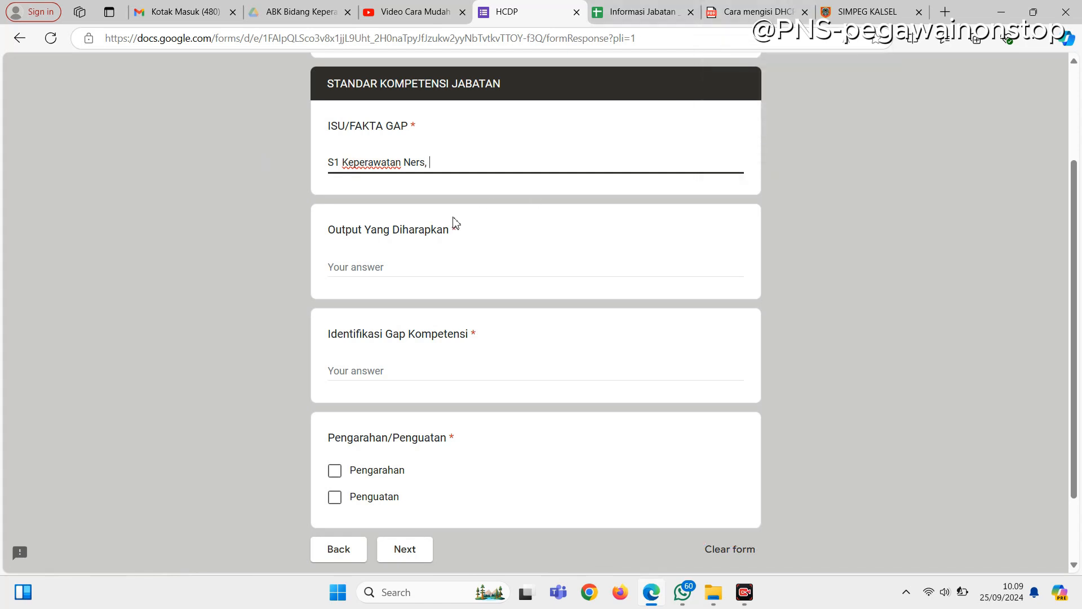
{"action": "left_click", "coordinate": [379, 270]}
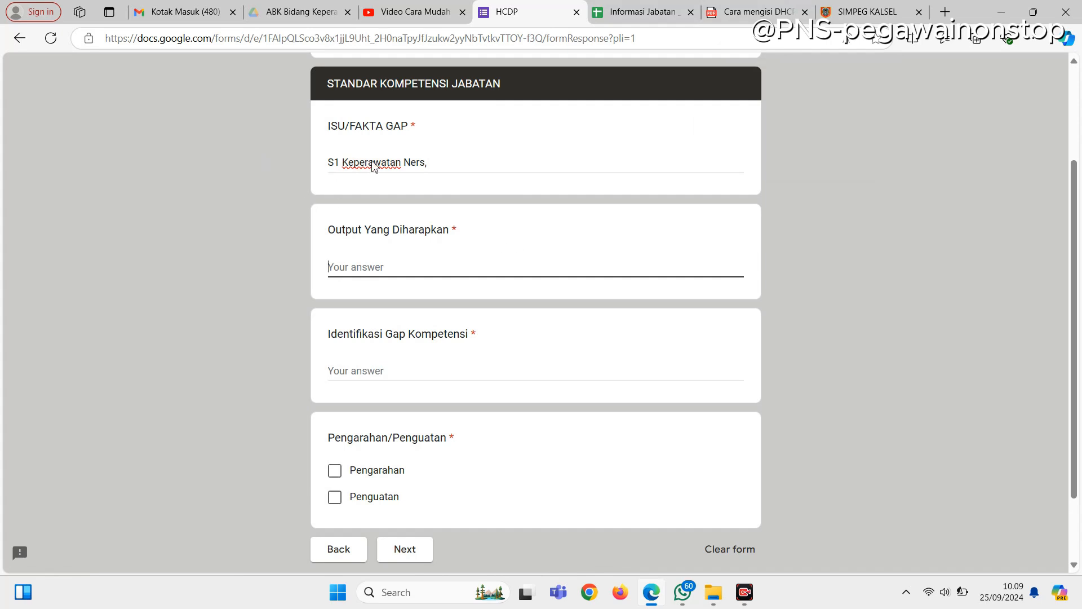
{"action": "left_click", "coordinate": [489, 161]}
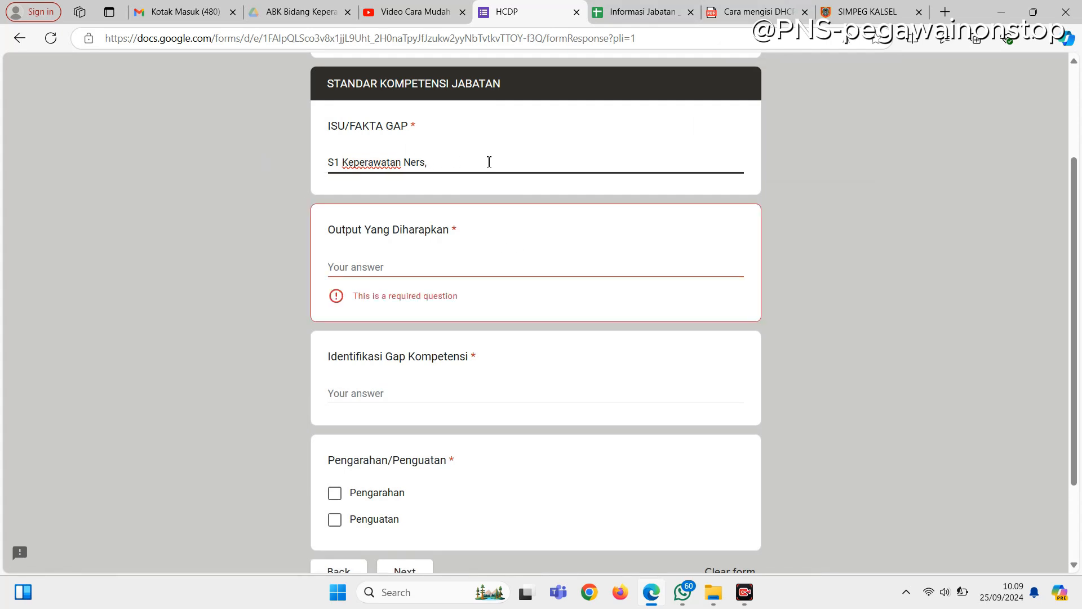
- Check the education and training requirements on the Perawat Terampil sheet of the Informasi Jabatan workbook
{"action": "left_click", "coordinate": [355, 269]}
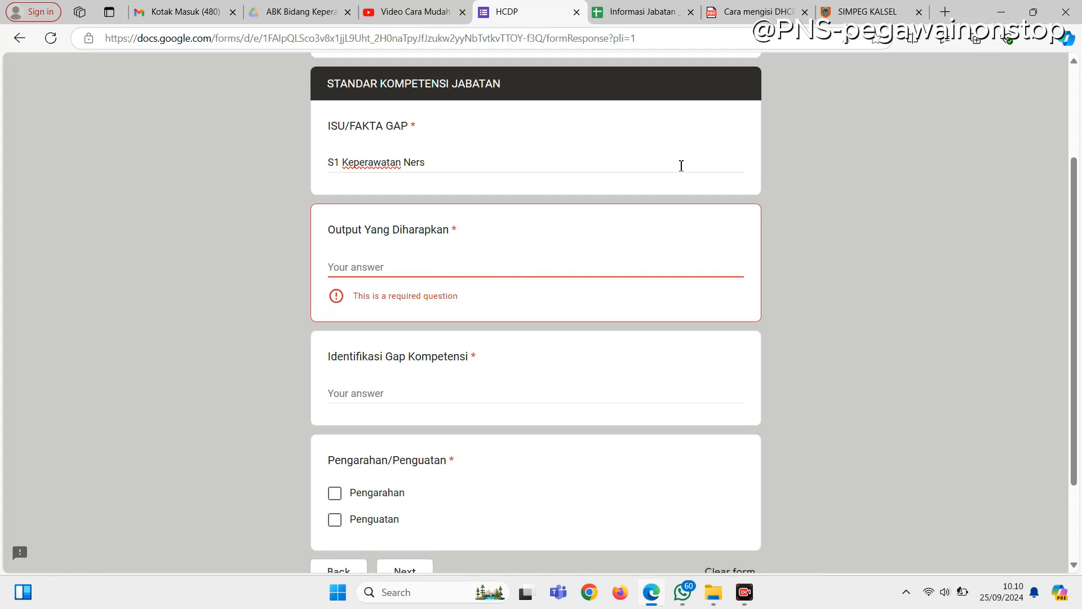
{"action": "mouse_move", "coordinate": [641, 17]}
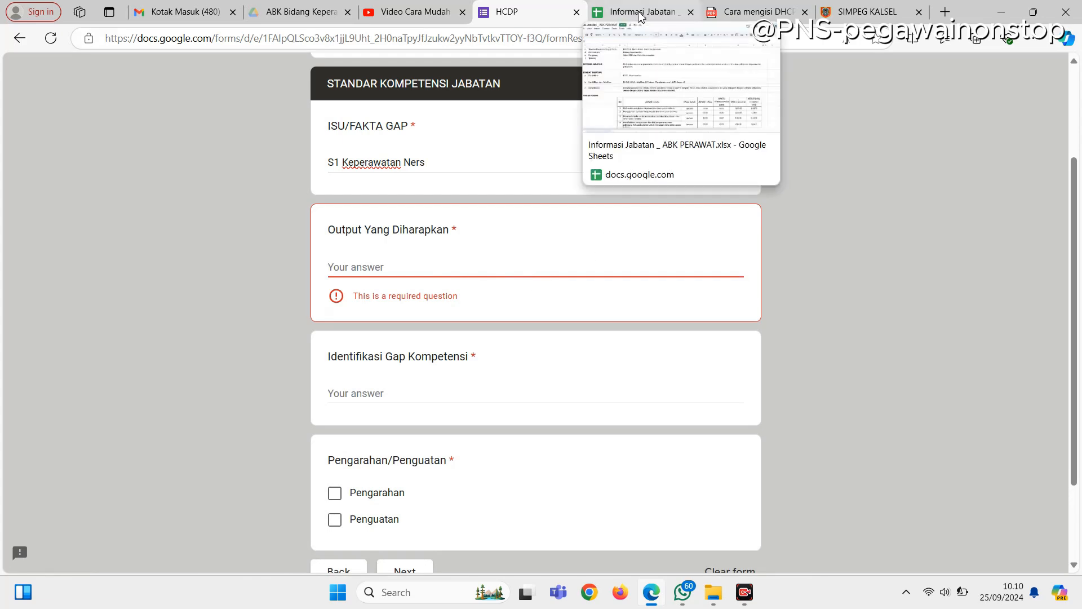
{"action": "left_click", "coordinate": [641, 17]}
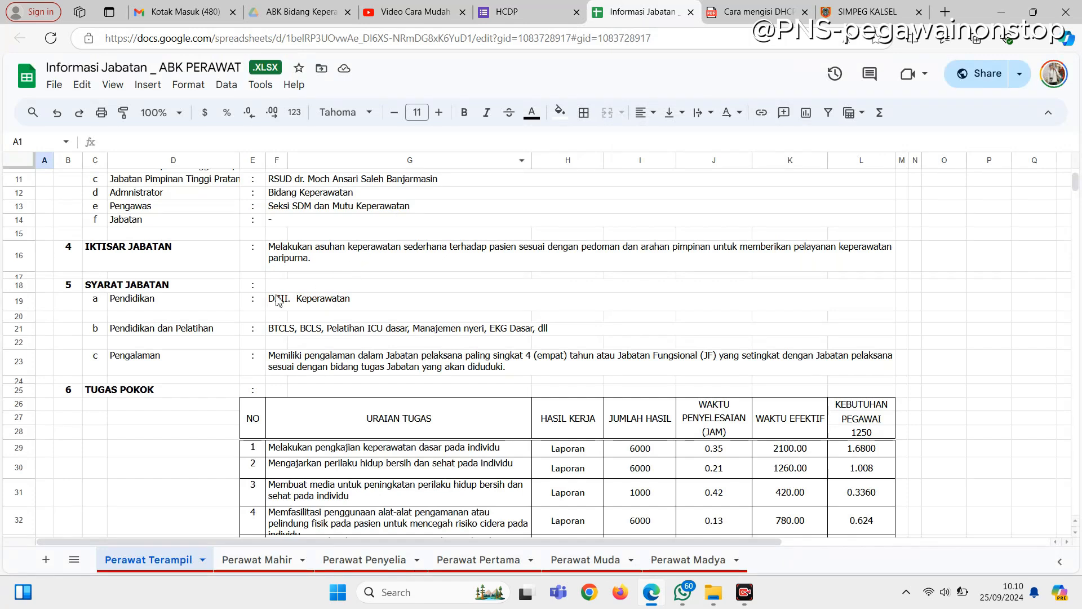
{"action": "left_click", "coordinate": [304, 331]}
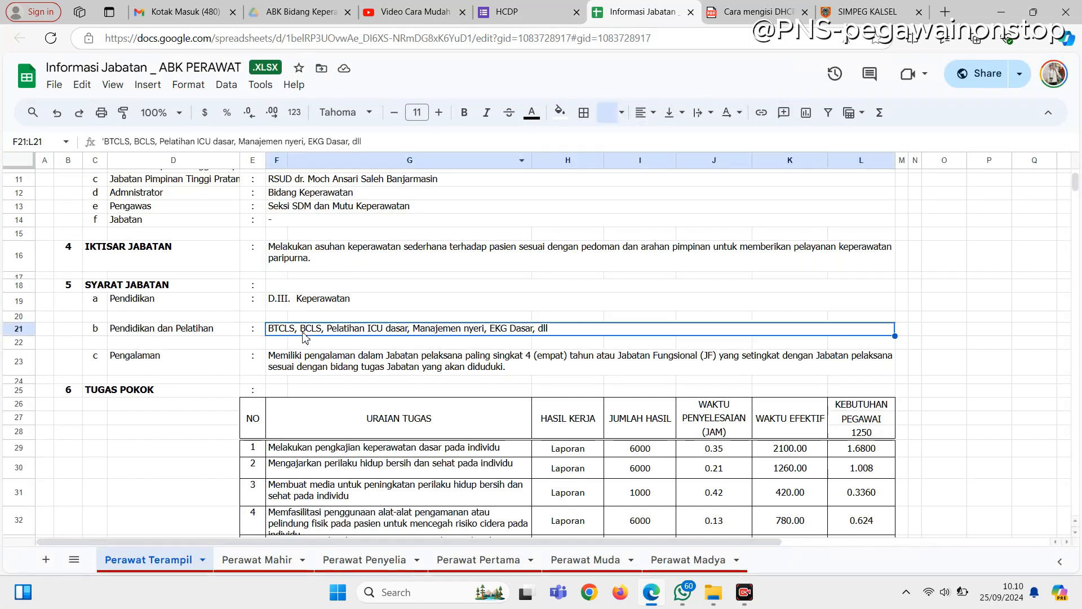
{"action": "left_click", "coordinate": [294, 299]}
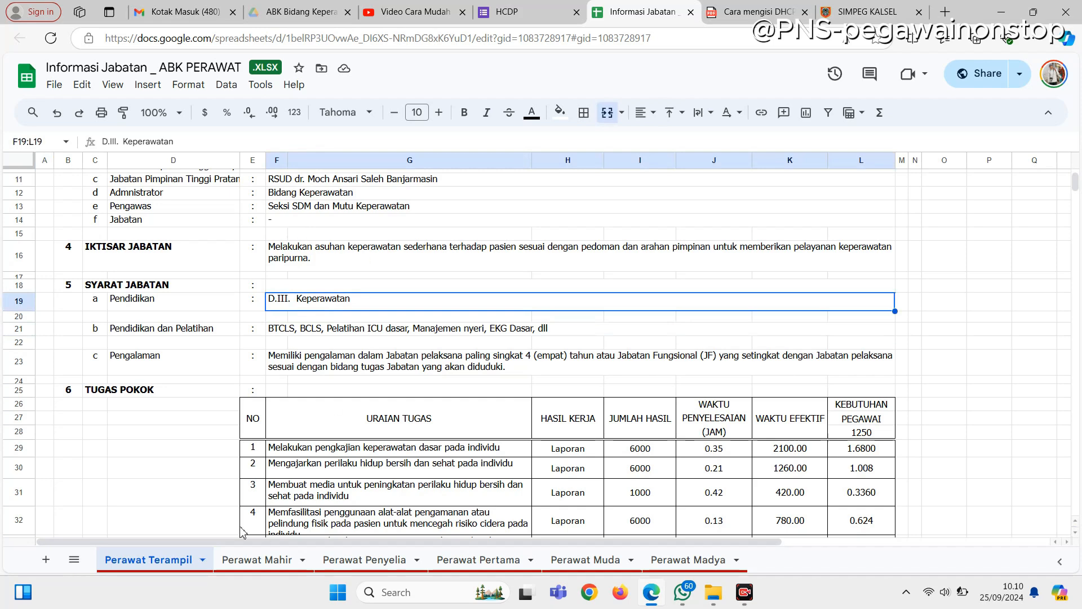
- Copy the Pendidikan and Pendidikan dan Pelatihan entries from the Perawat Penyelia sheet into the form's Output Yang Diharapkan answer
{"action": "left_click", "coordinate": [368, 559]}
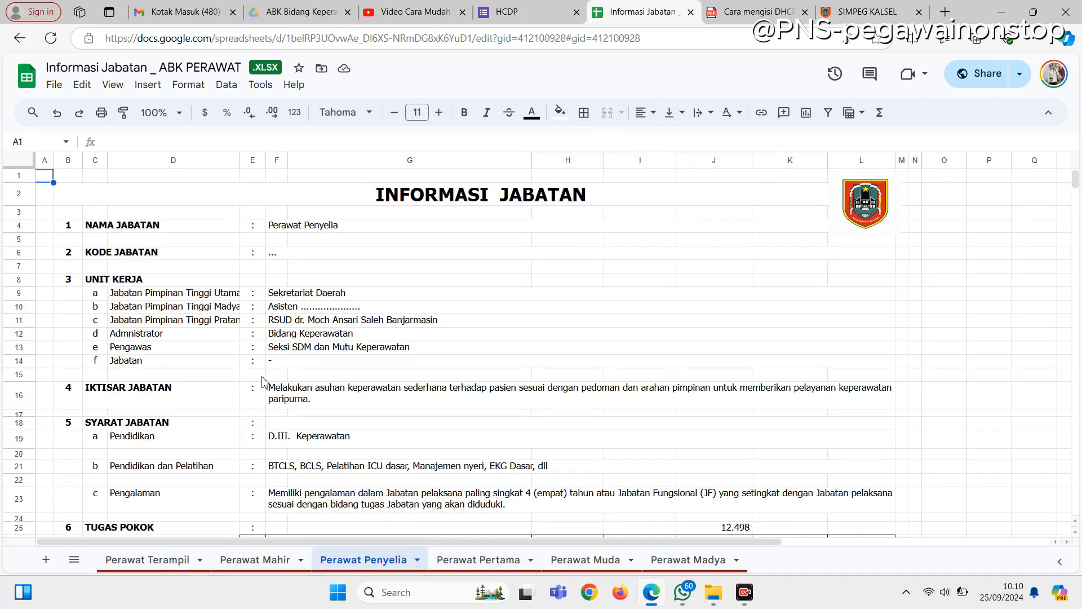
{"action": "scroll", "coordinate": [305, 380], "scroll_direction": "down", "scroll_amount": 5}
{"action": "left_click", "coordinate": [284, 304]}
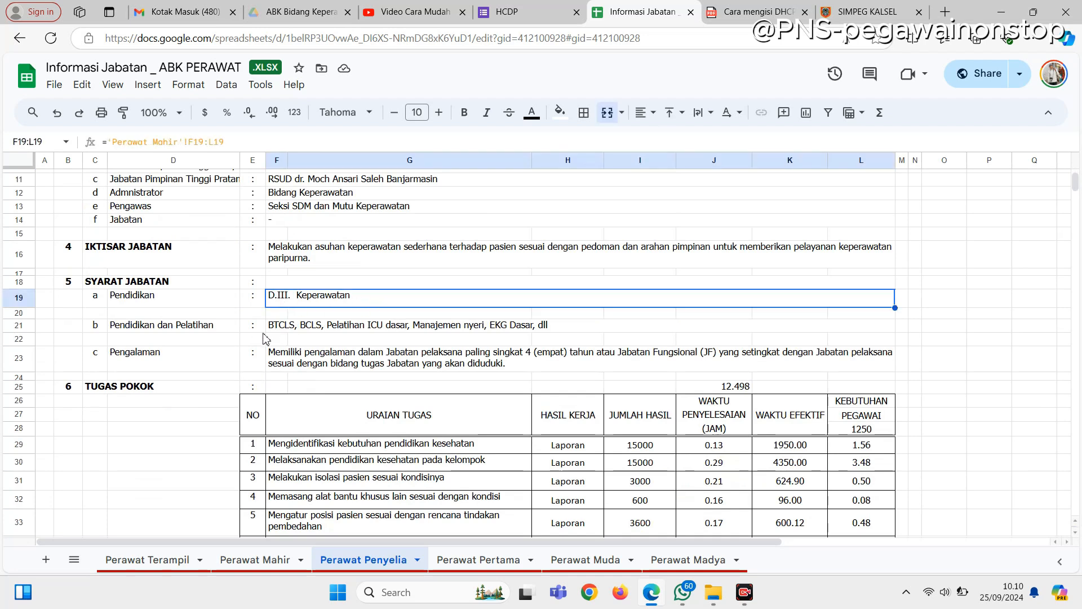
{"action": "left_click", "coordinate": [292, 329]}
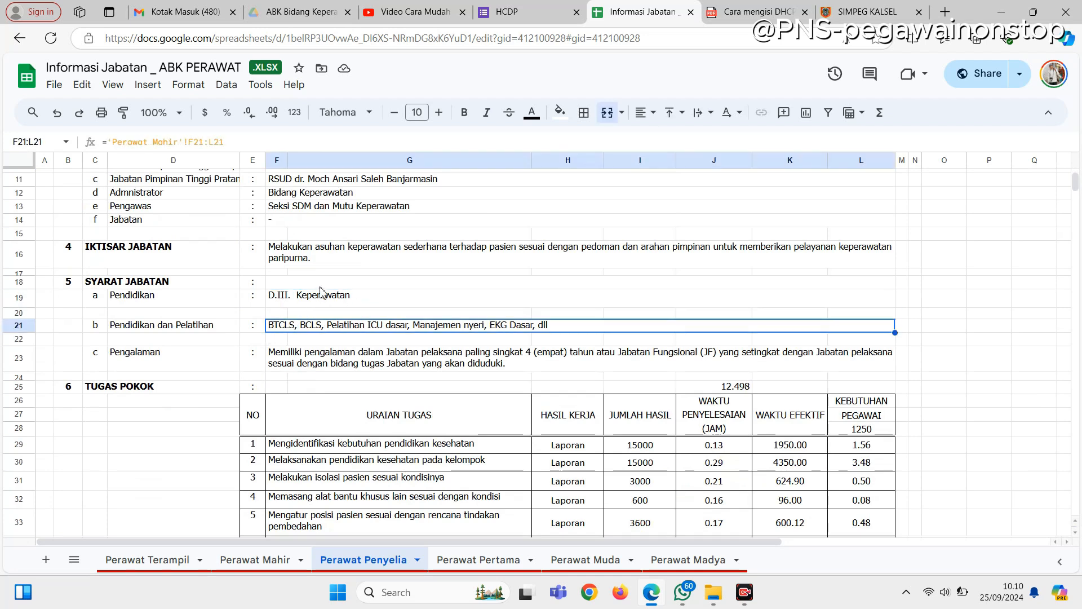
{"action": "left_click", "coordinate": [289, 296]}
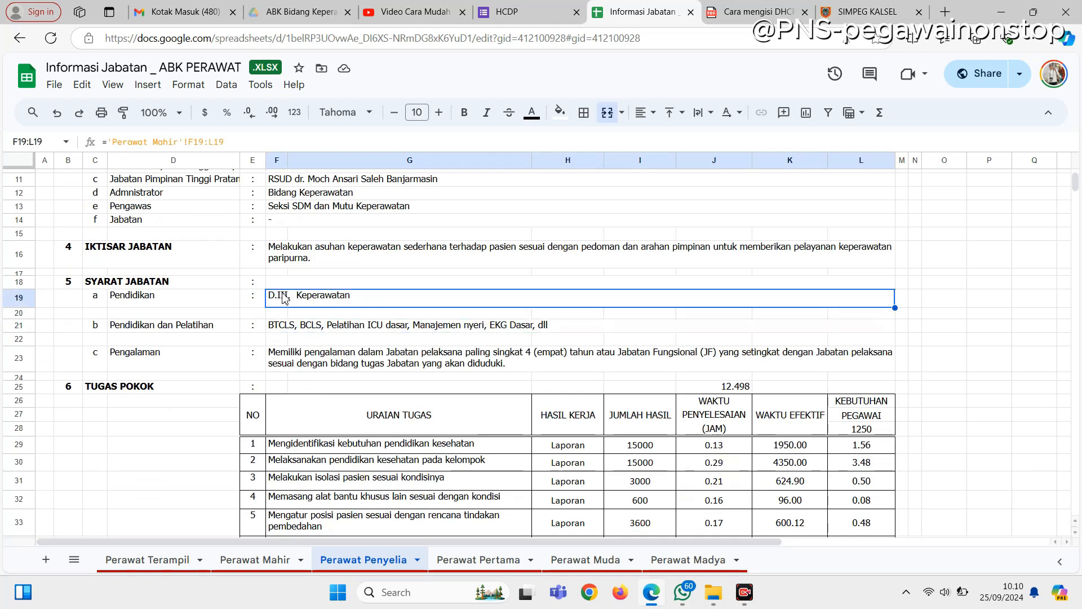
{"action": "double_click", "coordinate": [375, 297]}
{"action": "key", "text": "Escape"}
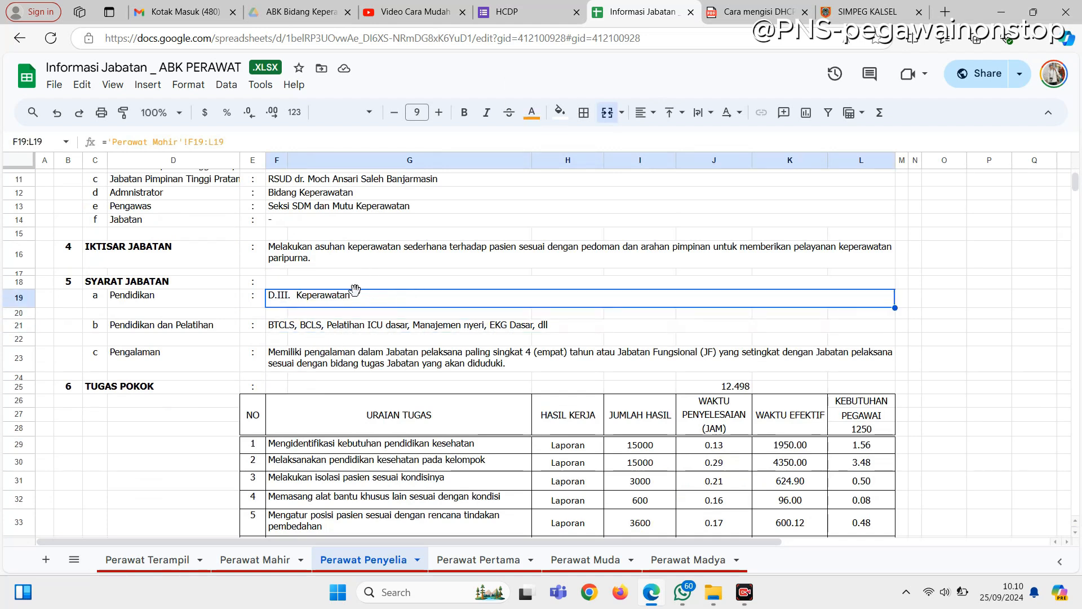
{"action": "left_click", "coordinate": [366, 329]}
{"action": "key", "text": "ctrl+c"}
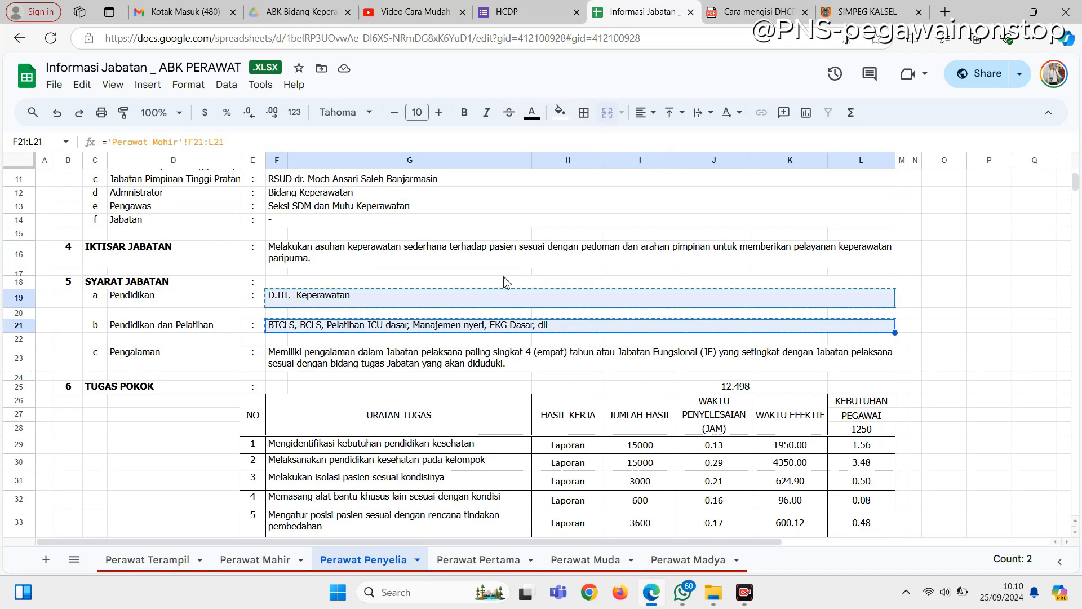
{"action": "left_click", "coordinate": [522, 20]}
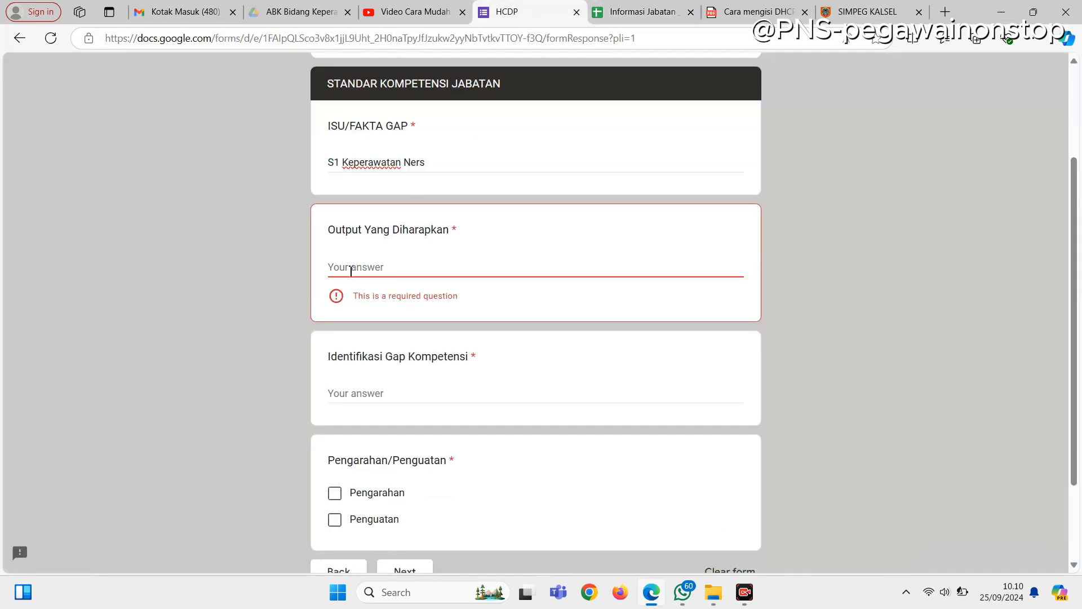
{"action": "key", "text": "ctrl+v"}
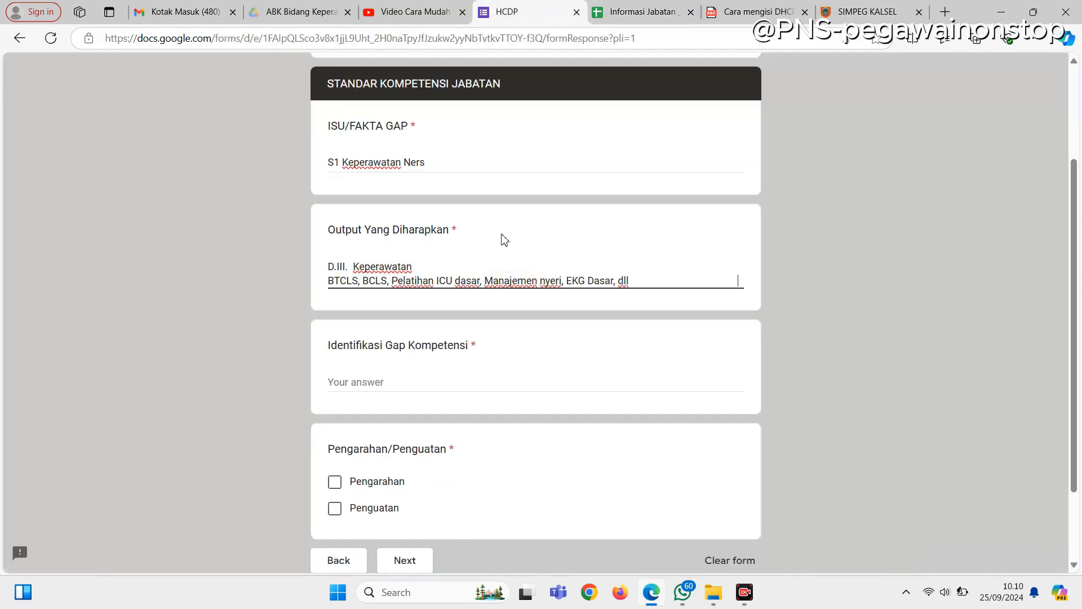
- Add a comma after "Ners" in the ISU/FAKTA GAP answer and insert "ATLS," before BTCLS in Output Yang Diharapkan
{"action": "left_click", "coordinate": [453, 160]}
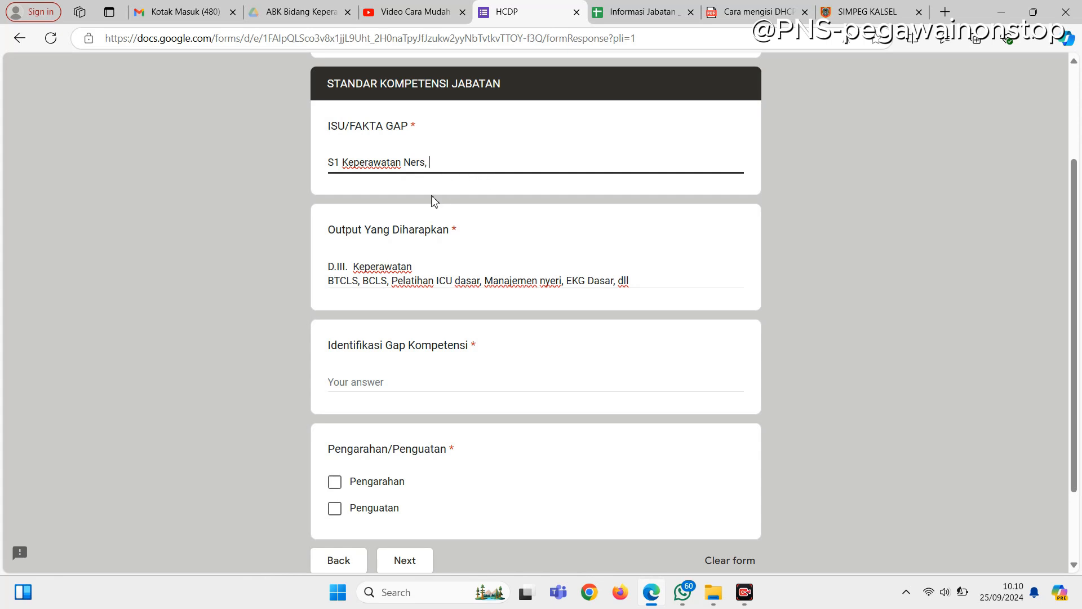
{"action": "left_click", "coordinate": [330, 281]}
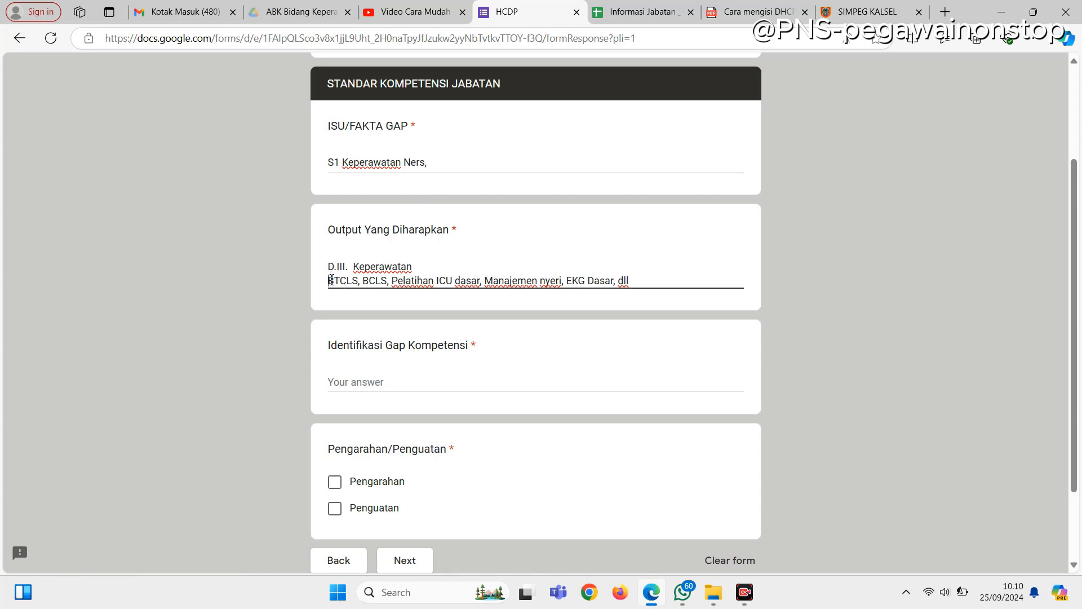
{"action": "type", "text": "ATLS,"}
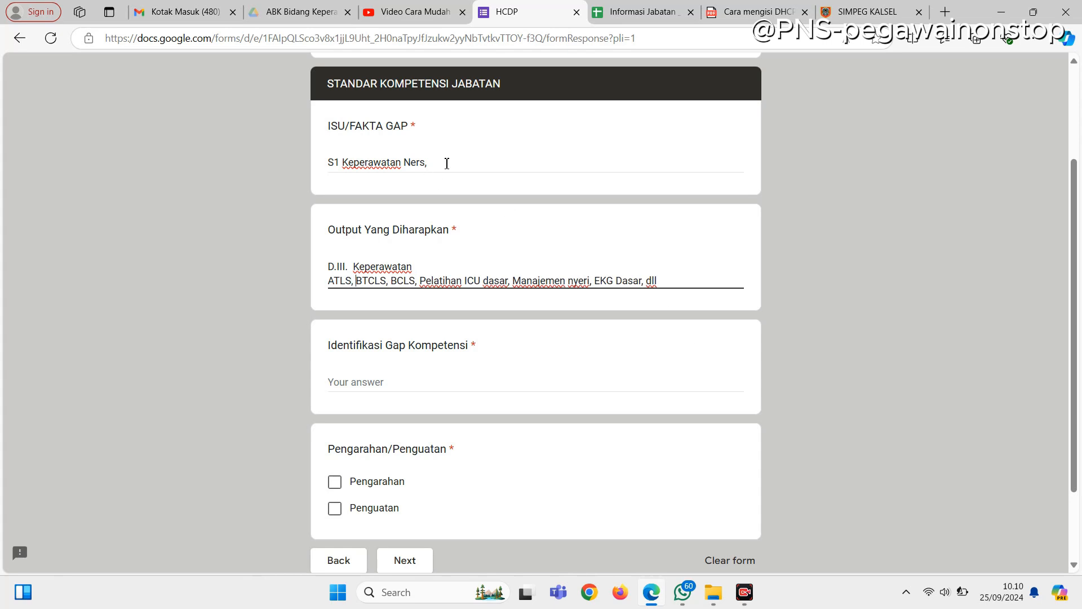
- Extend the ISU/FAKTA GAP answer with "belum pernah mengikuti ATLS" and move on to the Identifikasi Gap Kompetensi answer
{"action": "left_click", "coordinate": [482, 169]}
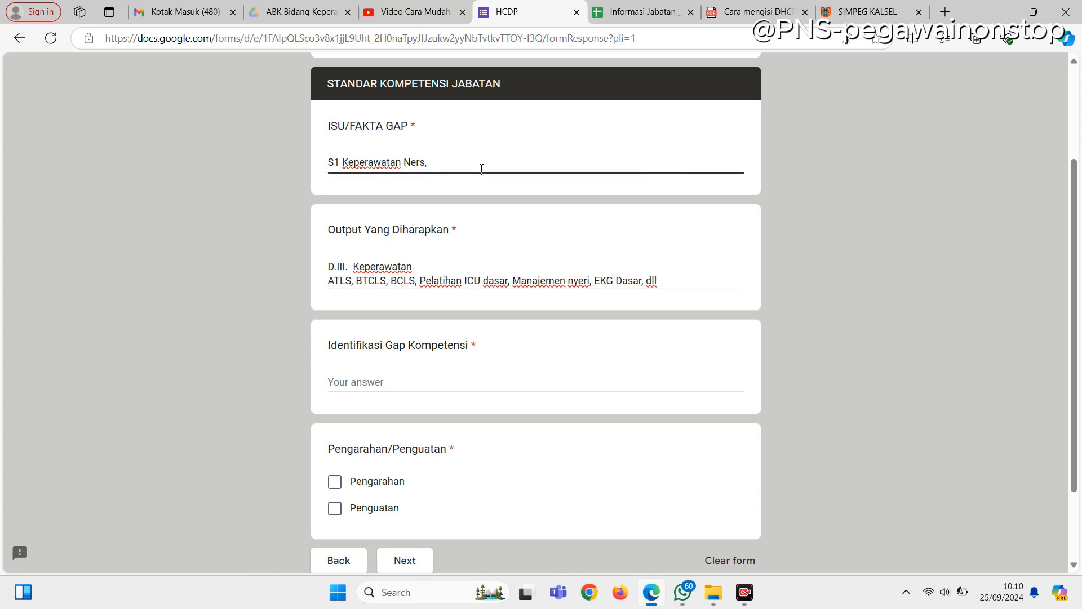
{"action": "type", "text": "belum pernah mengikuti"}
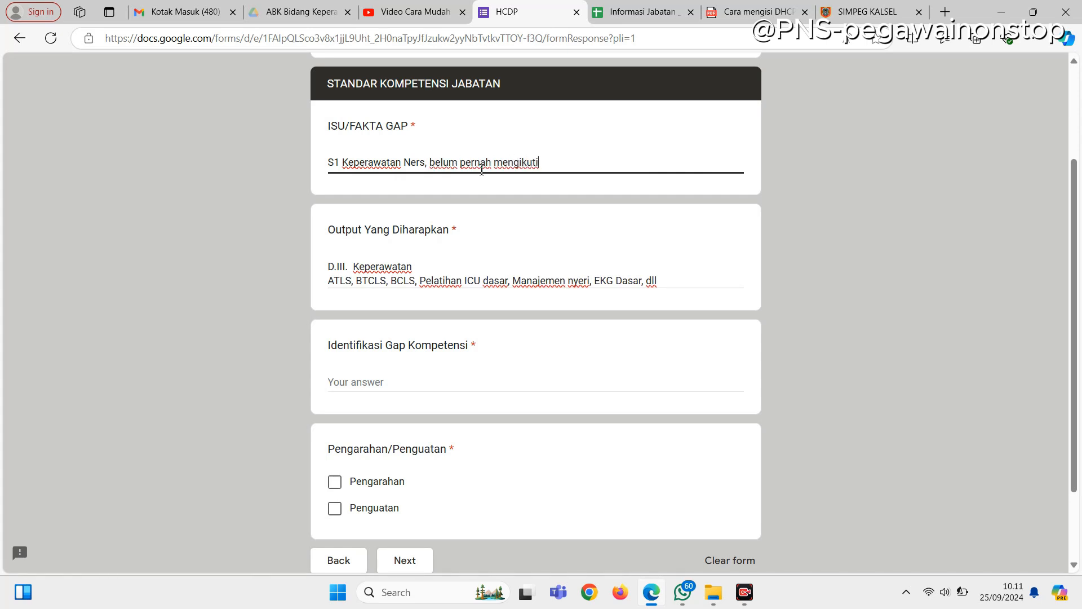
{"action": "type", "text": " ATLS"}
{"action": "left_click", "coordinate": [434, 163]}
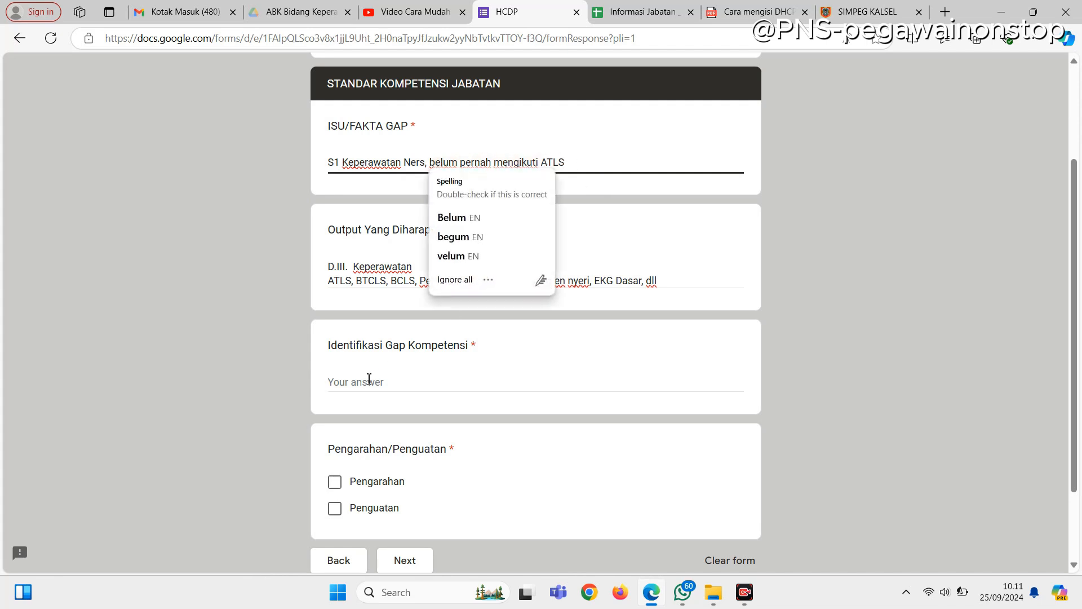
{"action": "left_click", "coordinate": [407, 369]}
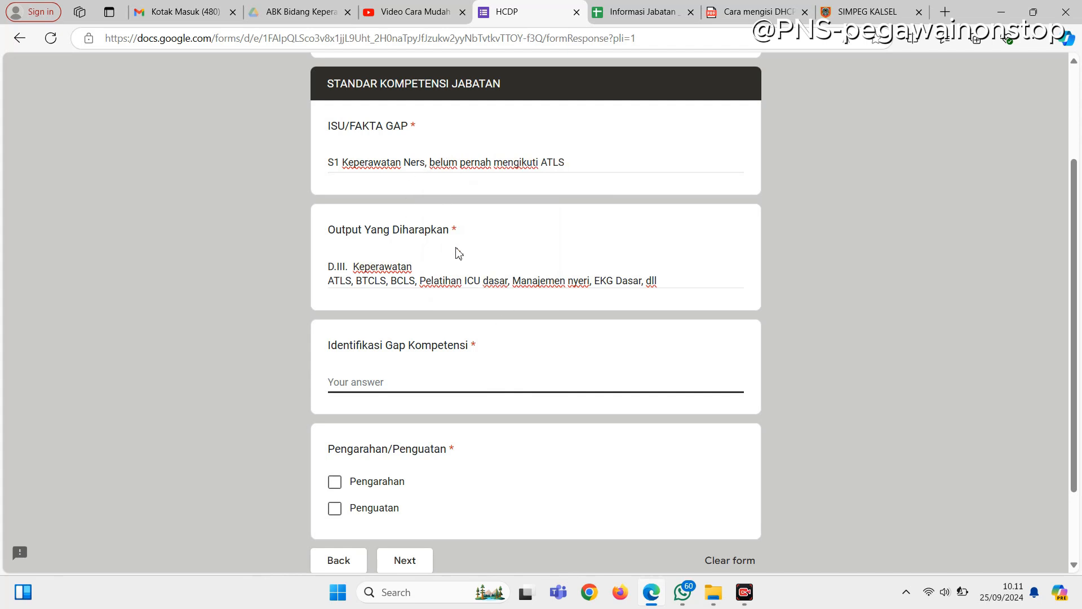
- Remove "Pelatihan ICU dasar," from Output Yang Diharapkan and answer Identifikasi Gap Kompetensi with "Pendidikan Sudah Mencukupi Kebuituhan namun untuk sertifikasi pelatihan dapat lebih dilengkapi"
{"action": "left_click_drag", "start_coordinate": [420, 280], "coordinate": [511, 280]}
{"action": "key", "text": "BackSpace"}
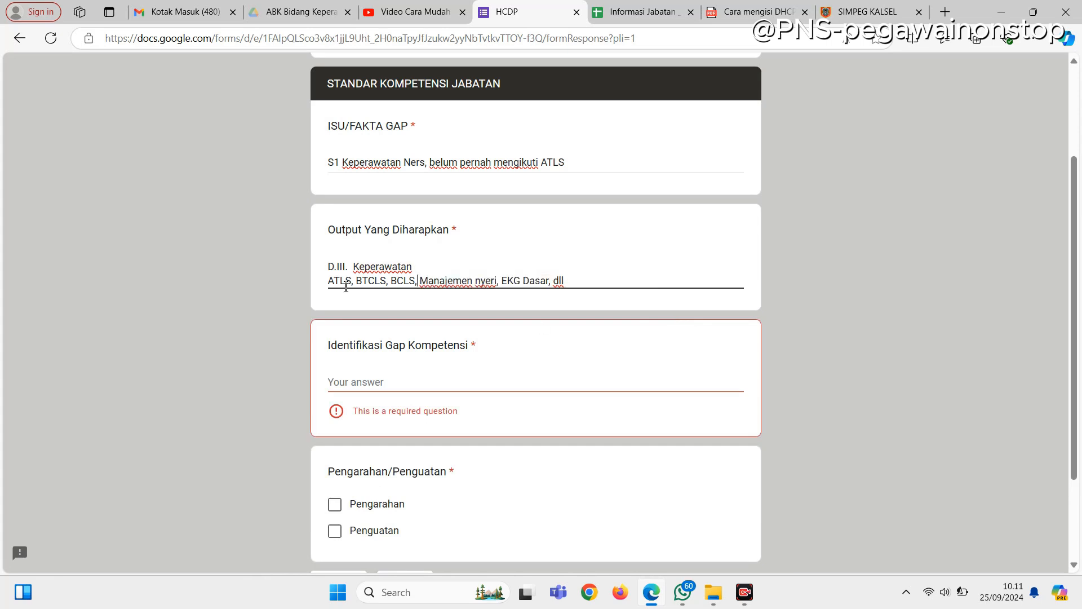
{"action": "left_click", "coordinate": [349, 382]}
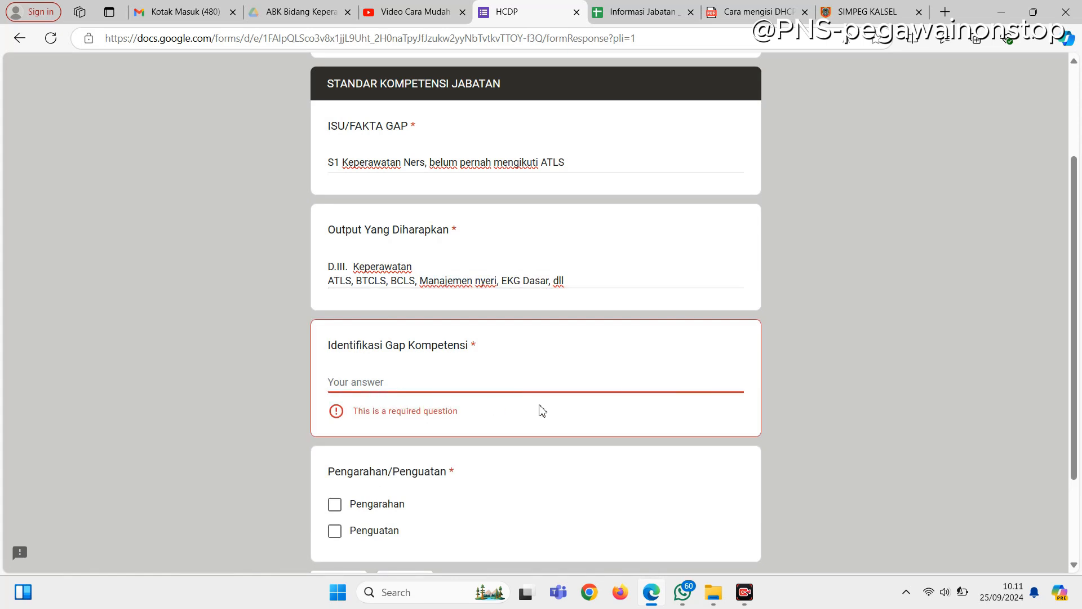
{"action": "type", "text": "endidikan Sudah Mencukupi"}
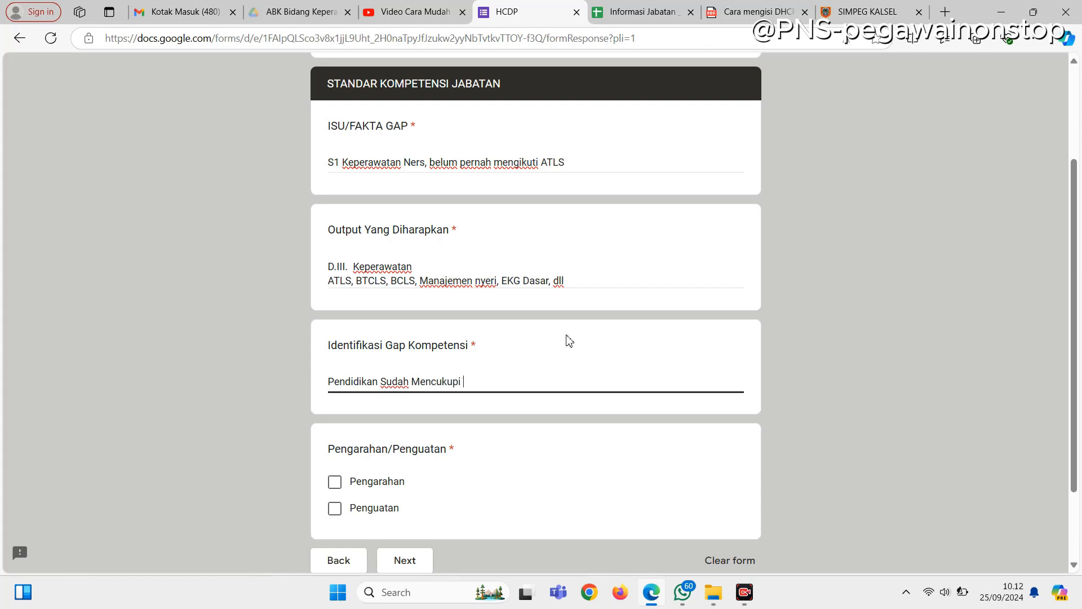
{"action": "type", "text": "Kebuituhan "}
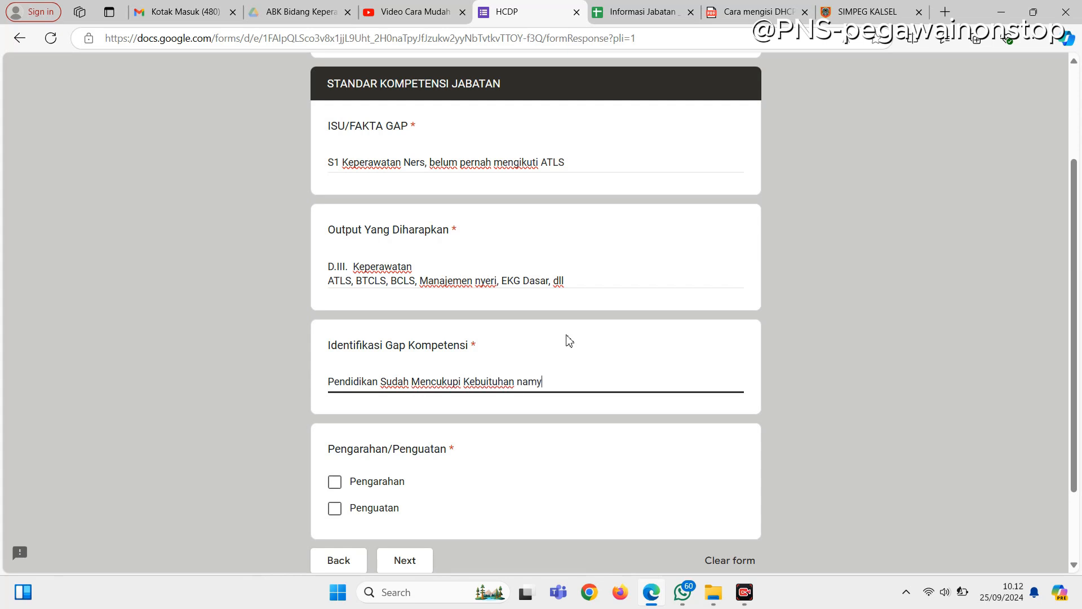
{"action": "type", "text": "namun untuk sertifikasi pel"}
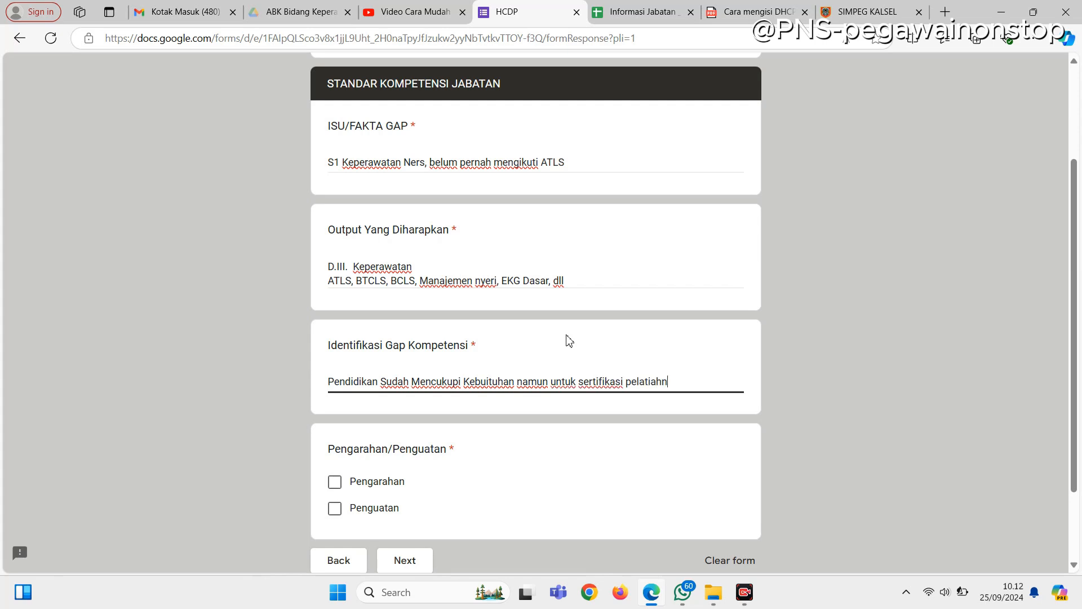
{"action": "type", "text": "atihan dapat lebih di"}
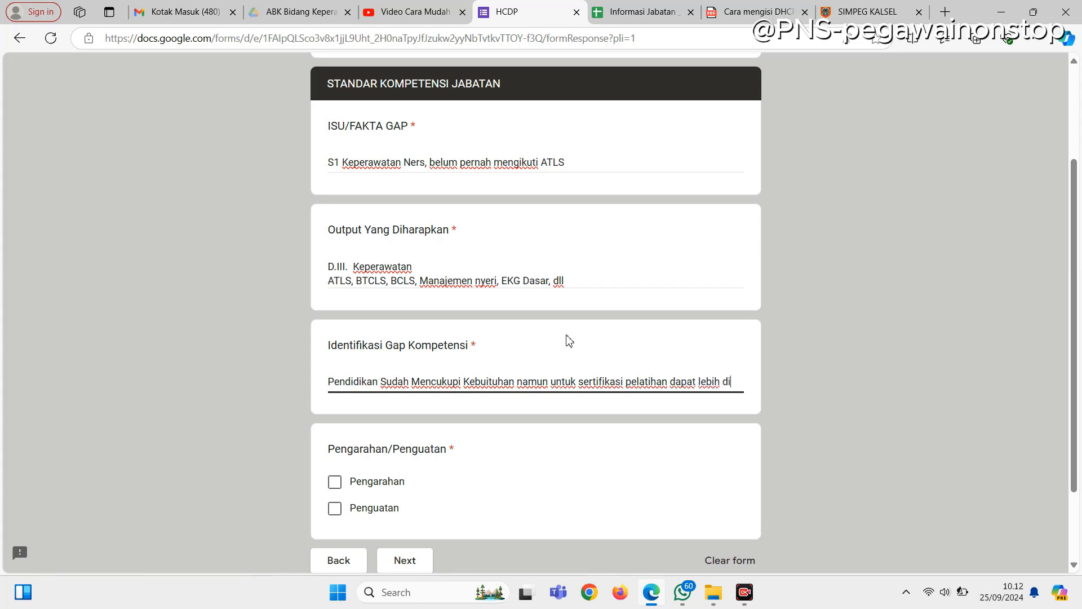
{"action": "type", "text": "lengkapi"}
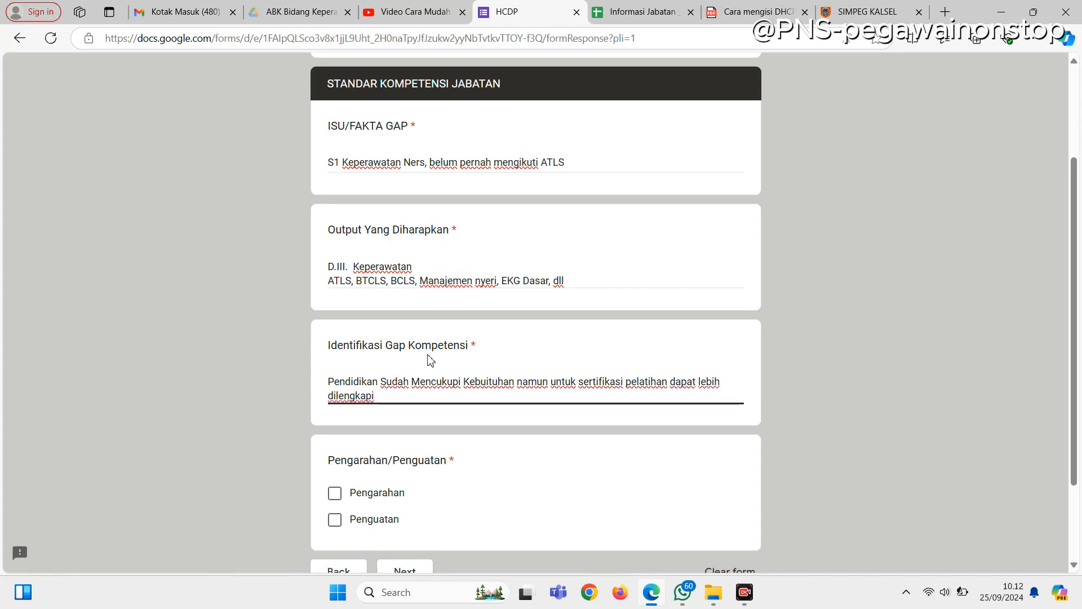
- Choose Pengarahan for the Pengarahan/Penguatan question and continue to the next form section
{"action": "scroll", "coordinate": [427, 360], "scroll_direction": "down", "scroll_amount": 1}
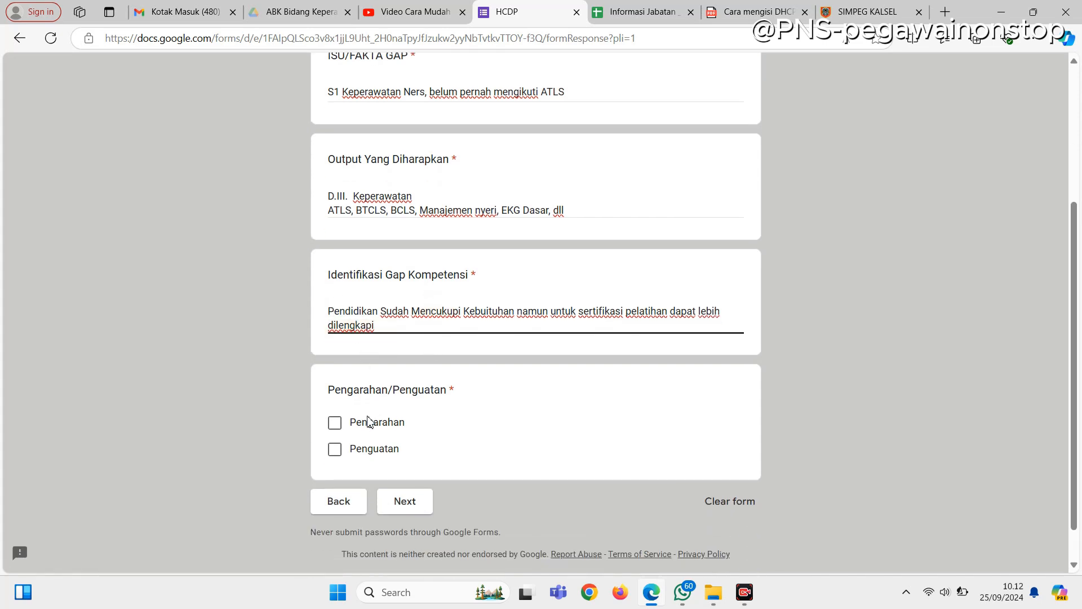
{"action": "left_click", "coordinate": [334, 424]}
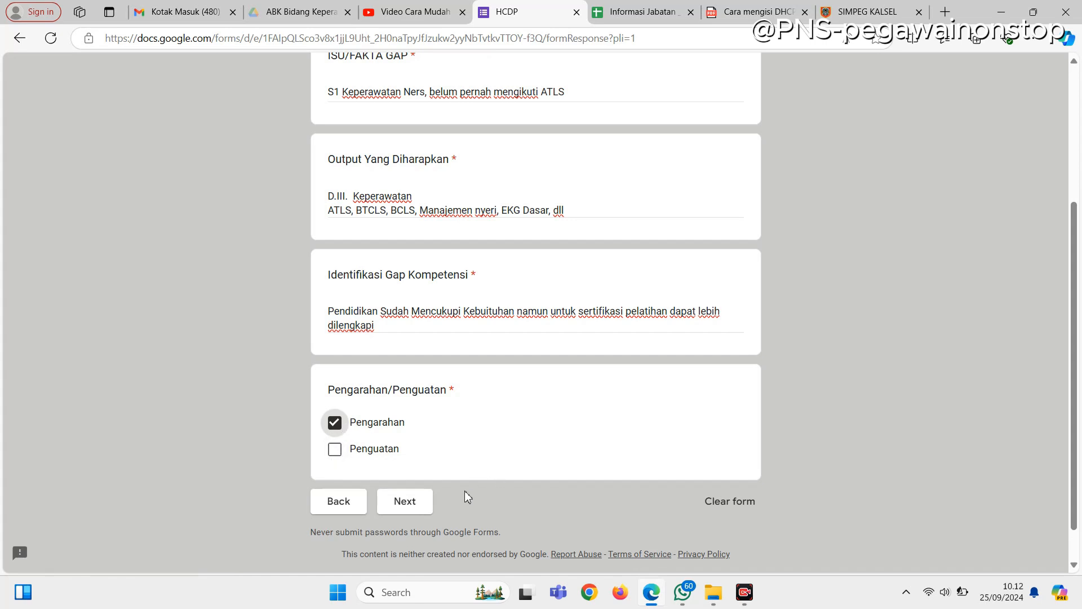
{"action": "left_click", "coordinate": [404, 502]}
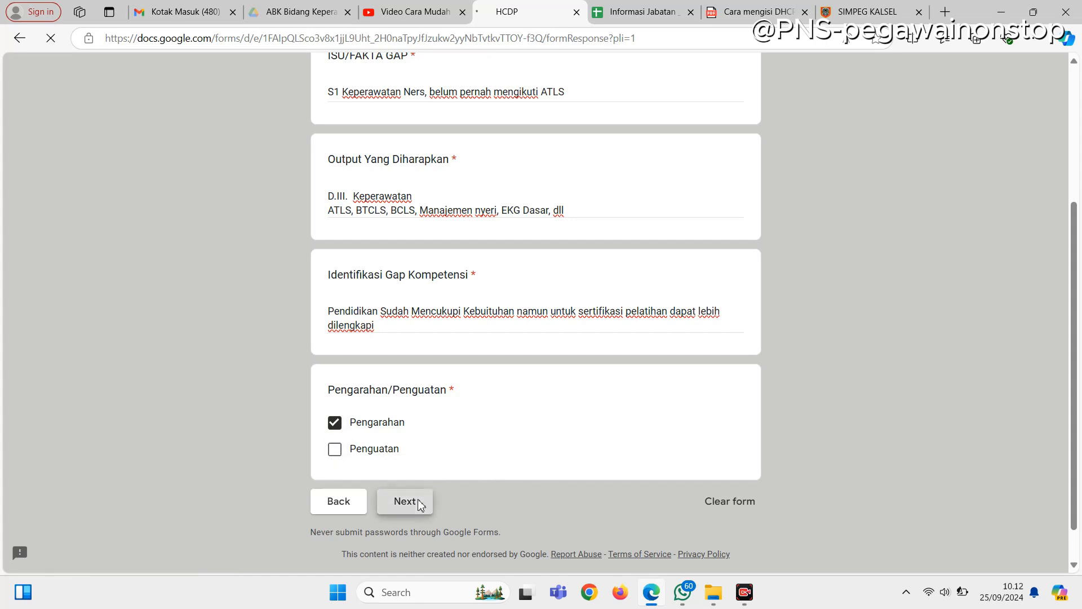
- Answer REKOMENDASI TINDAK LANJUT PENGEMBANGAN with "Mengikuti pelatihan ATLS"
{"action": "scroll", "coordinate": [454, 457], "scroll_direction": "down", "scroll_amount": 1}
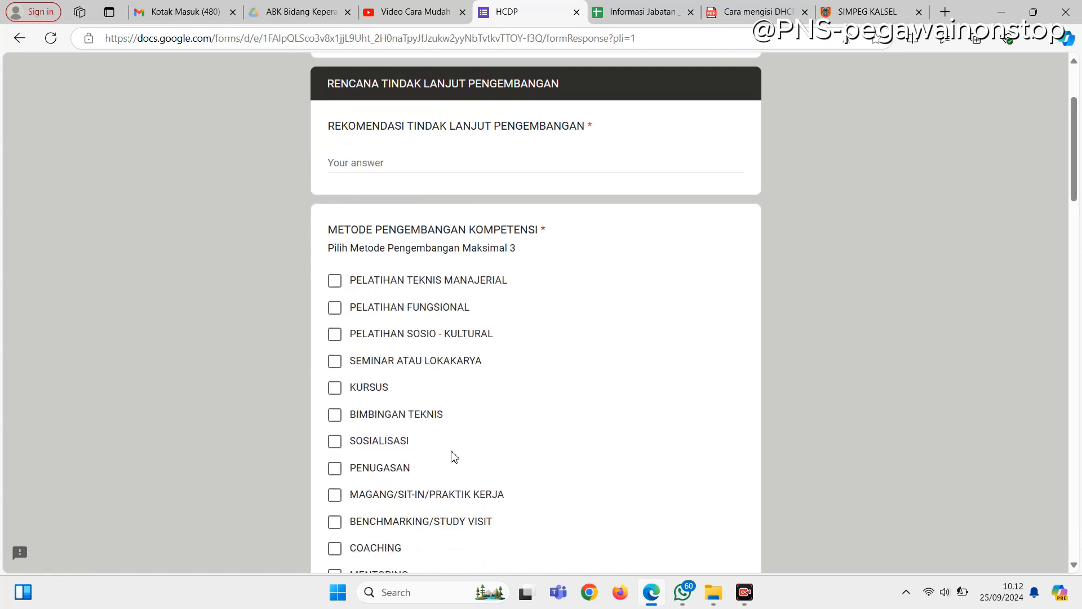
{"action": "left_click", "coordinate": [342, 167]}
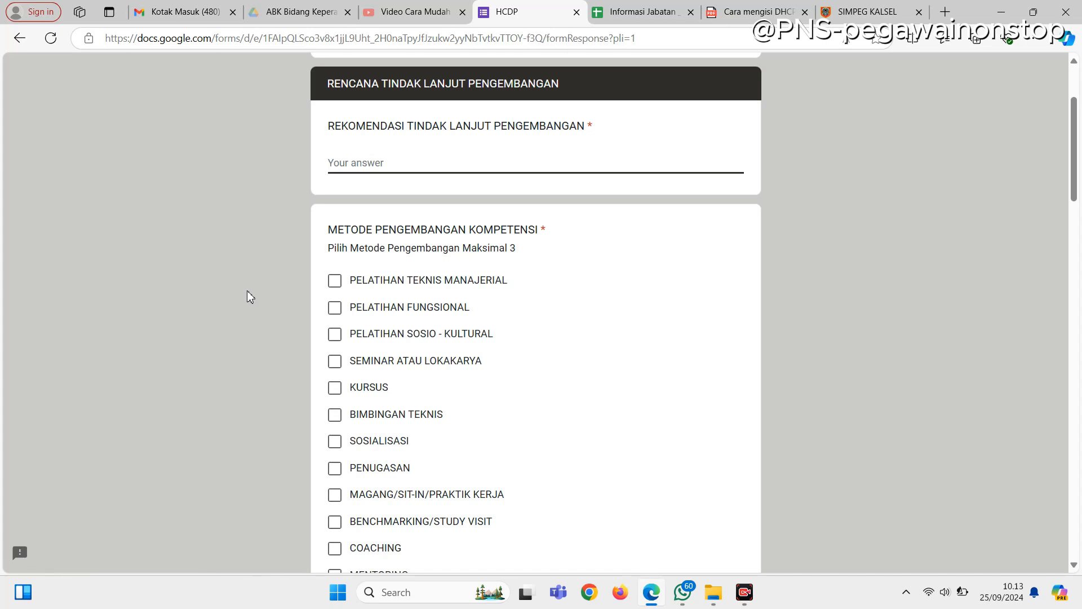
{"action": "type", "text": "Mengikuti "}
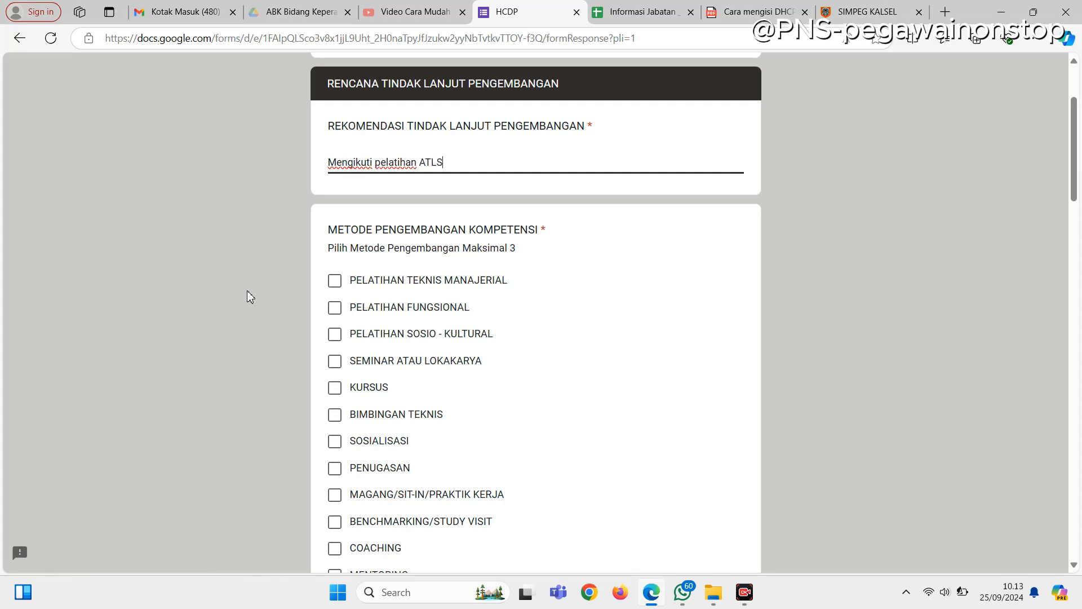
{"action": "type", "text": "pelatihan ATLS"}
- Select PELATIHAN FUNGSIONAL, KURSUS and MAGANG/SIT-IN/PRAKTIK KERJA as the three METODE PENGEMBANGAN KOMPETENSI options
{"action": "scroll", "coordinate": [353, 309], "scroll_direction": "down", "scroll_amount": 3}
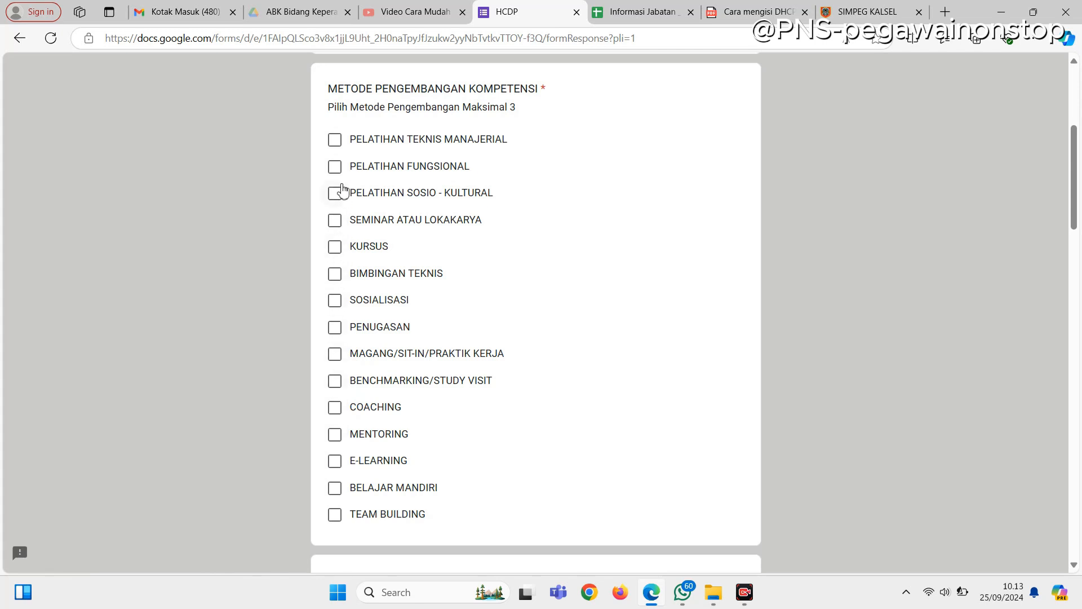
{"action": "left_click", "coordinate": [335, 247]}
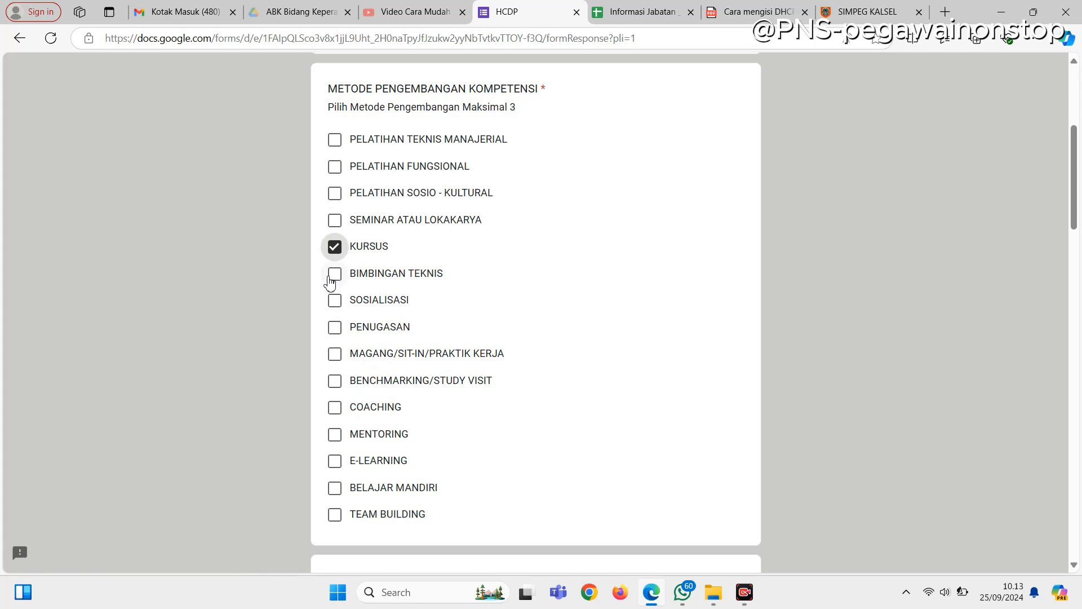
{"action": "left_click", "coordinate": [335, 354]}
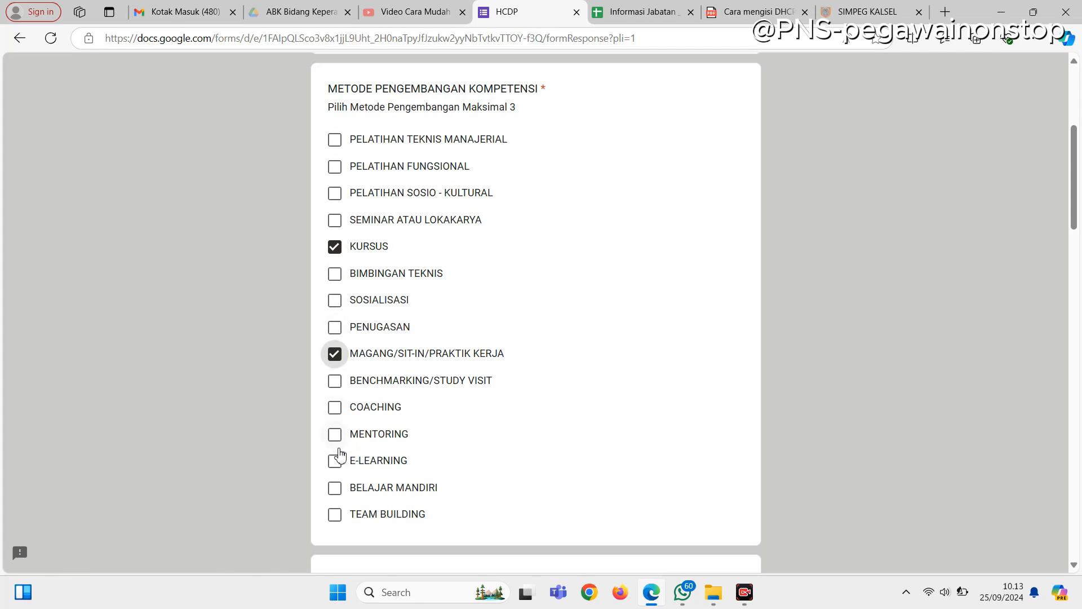
{"action": "left_click", "coordinate": [335, 467]}
{"action": "left_click", "coordinate": [336, 168]}
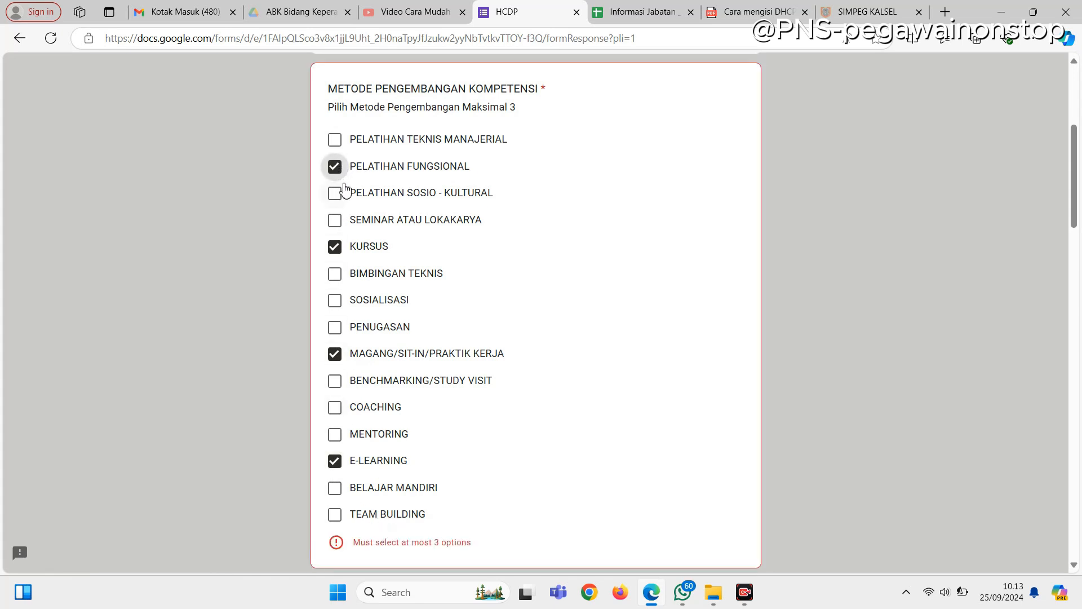
{"action": "left_click", "coordinate": [334, 169]}
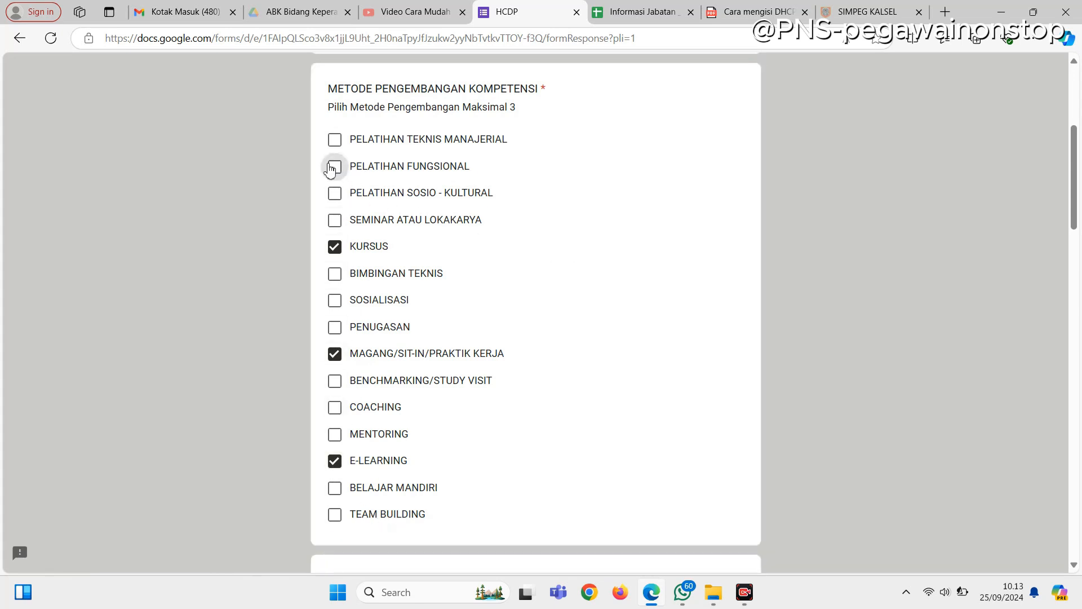
{"action": "left_click", "coordinate": [334, 167]}
{"action": "left_click", "coordinate": [335, 460]}
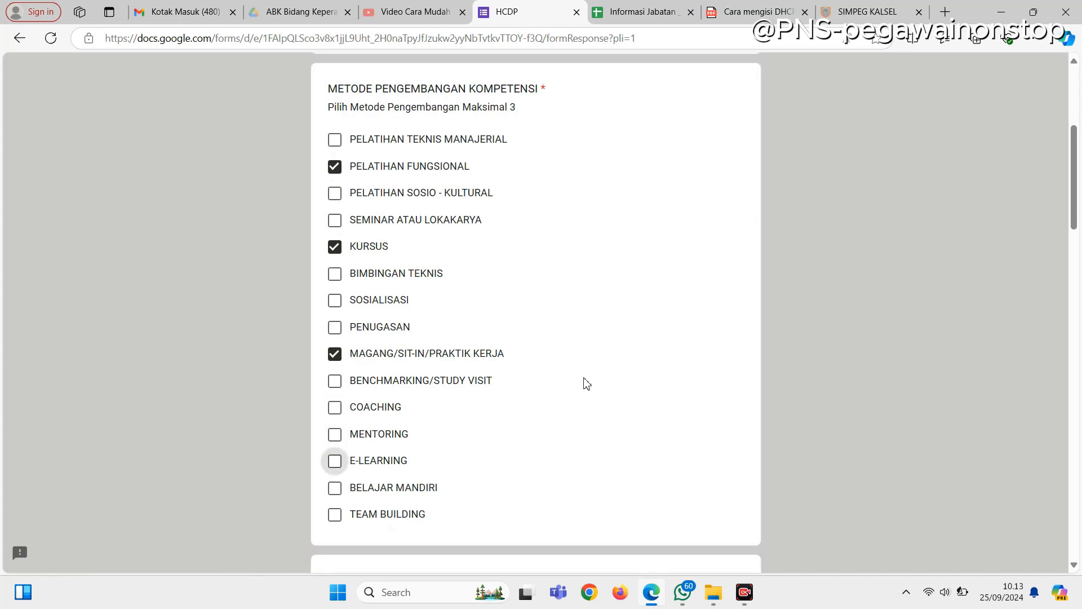
- Set JUMLAH JAM PELAJARAN to >32 JP and select only 2025 as the RENCANA TAHUN PELAKSANAAN
{"action": "scroll", "coordinate": [586, 382], "scroll_direction": "down", "scroll_amount": 5}
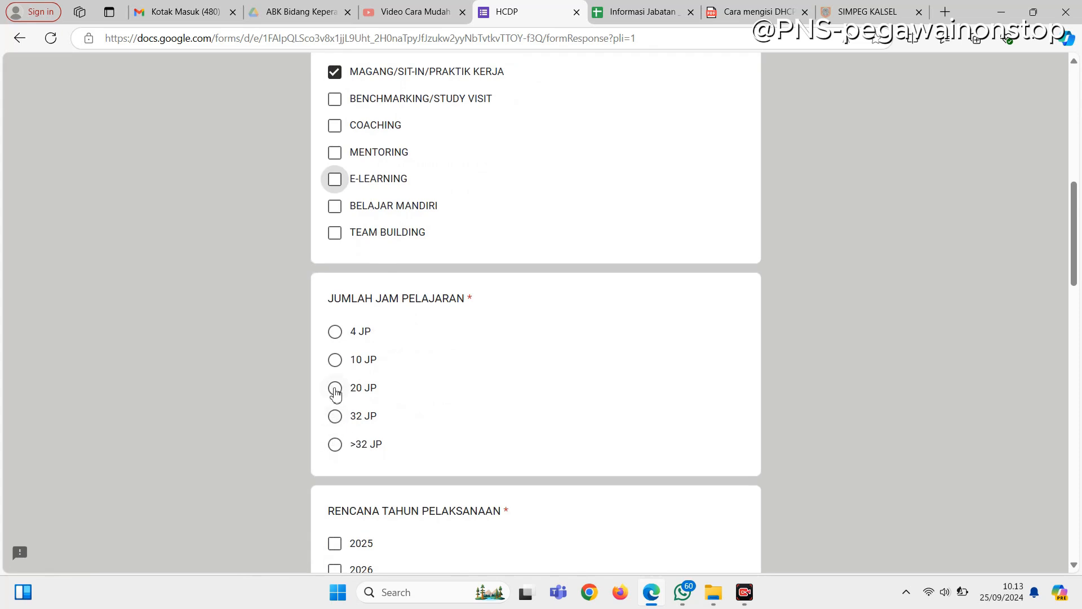
{"action": "left_click", "coordinate": [335, 447]}
{"action": "scroll", "coordinate": [400, 429], "scroll_direction": "down", "scroll_amount": 3}
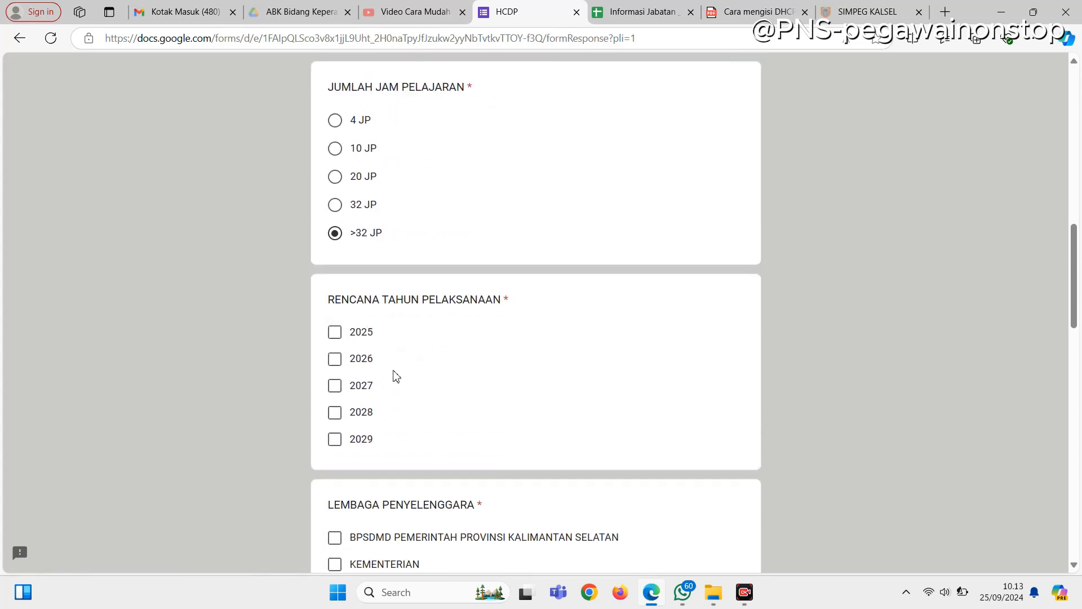
{"action": "left_click", "coordinate": [335, 335]}
{"action": "left_click", "coordinate": [335, 360]}
{"action": "left_click", "coordinate": [334, 387]}
{"action": "left_click", "coordinate": [335, 358]}
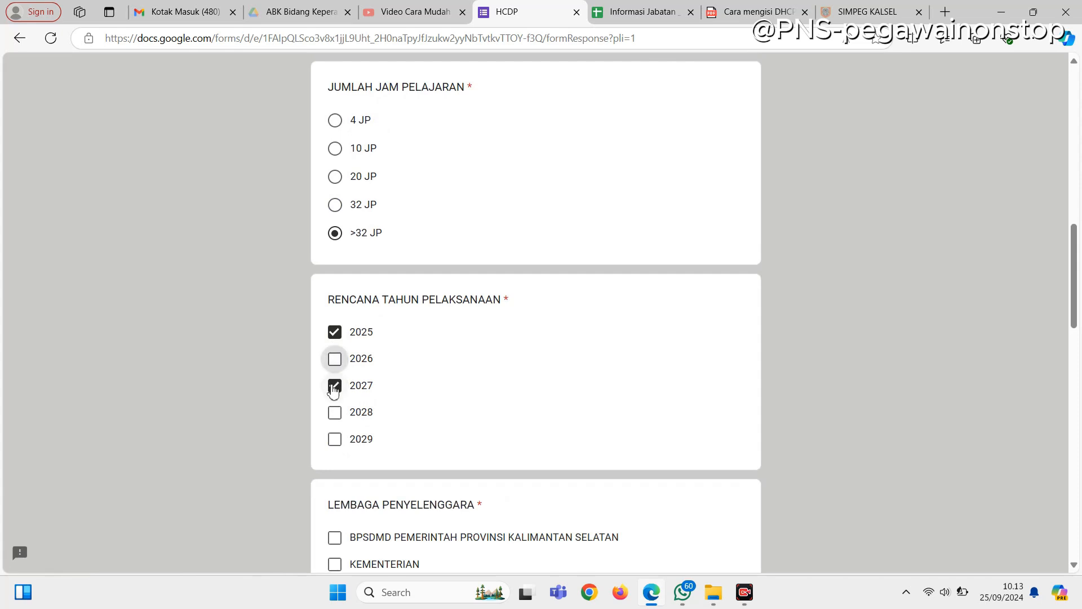
{"action": "left_click", "coordinate": [335, 385]}
- Select LEMBAGA PEMERINTAH LAINNYA, PIHAK KE 3 and BPSDMD PEMERINTAH PROVINSI KALIMANTAN SELATAN under LEMBAGA PENYELENGGARA
{"action": "scroll", "coordinate": [408, 306], "scroll_direction": "down", "scroll_amount": 3}
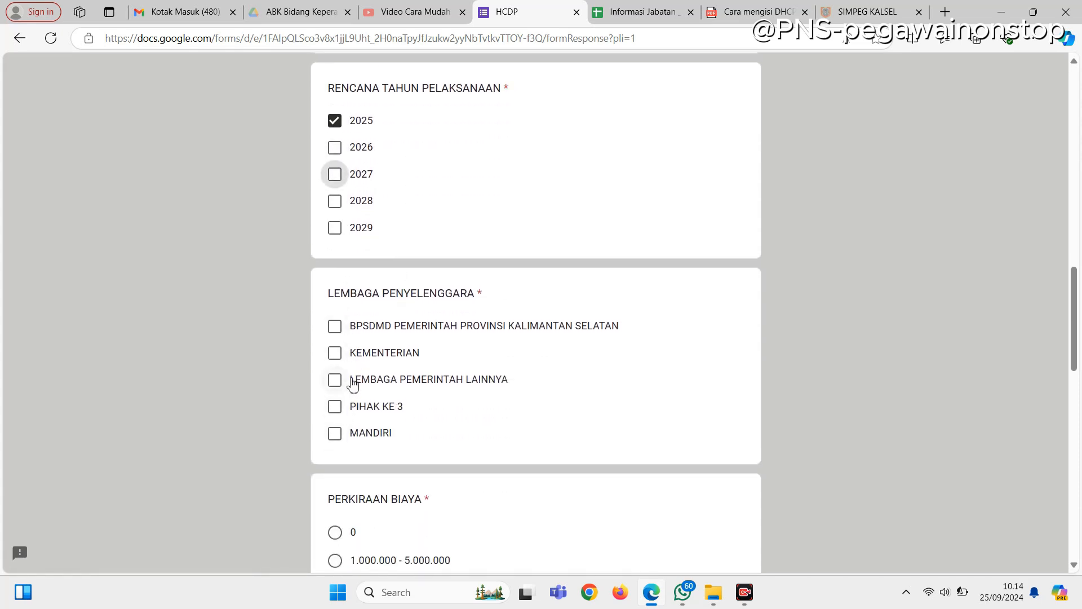
{"action": "left_click", "coordinate": [334, 380]}
{"action": "left_click", "coordinate": [335, 406]}
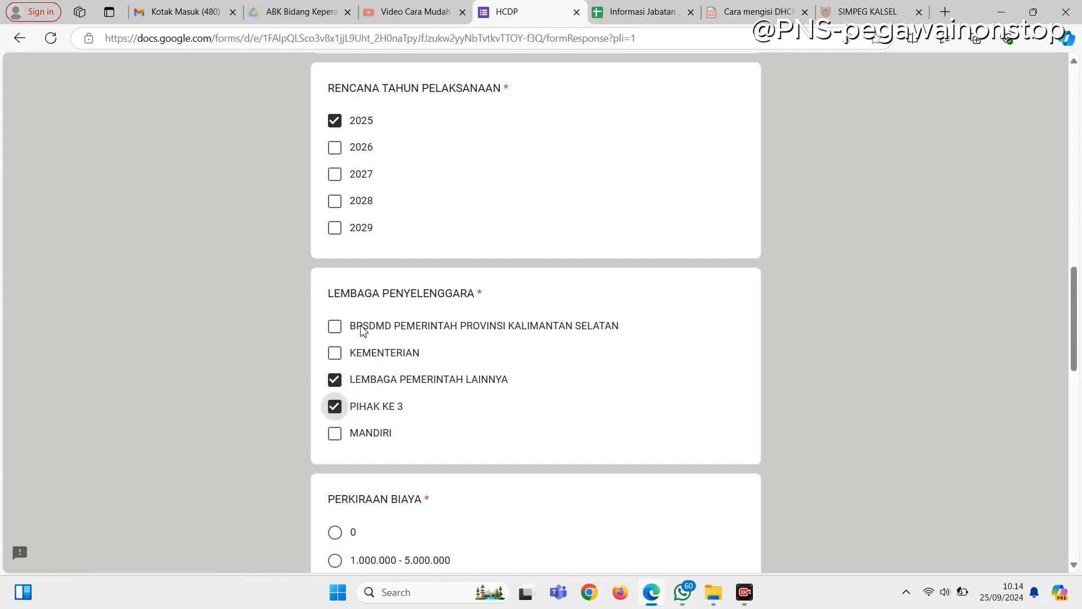
{"action": "left_click", "coordinate": [335, 326]}
- Set PERKIRAAN BIAYA to 11.000.000 - 20.000.000 and SUMBER DANA to APBD
{"action": "scroll", "coordinate": [461, 381], "scroll_direction": "down", "scroll_amount": 5}
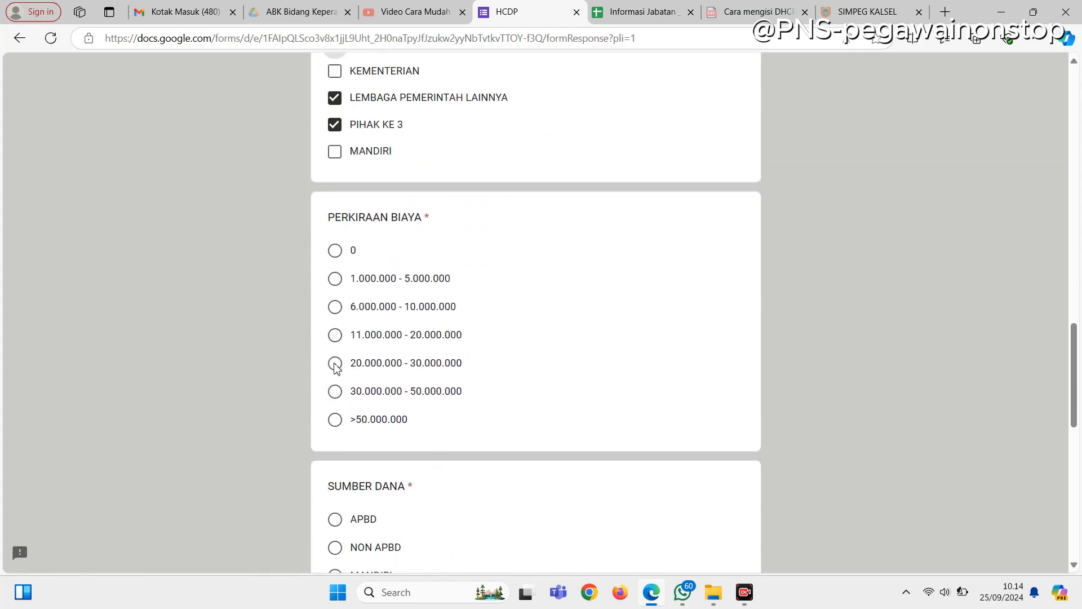
{"action": "left_click", "coordinate": [336, 335]}
{"action": "scroll", "coordinate": [501, 389], "scroll_direction": "down", "scroll_amount": 4}
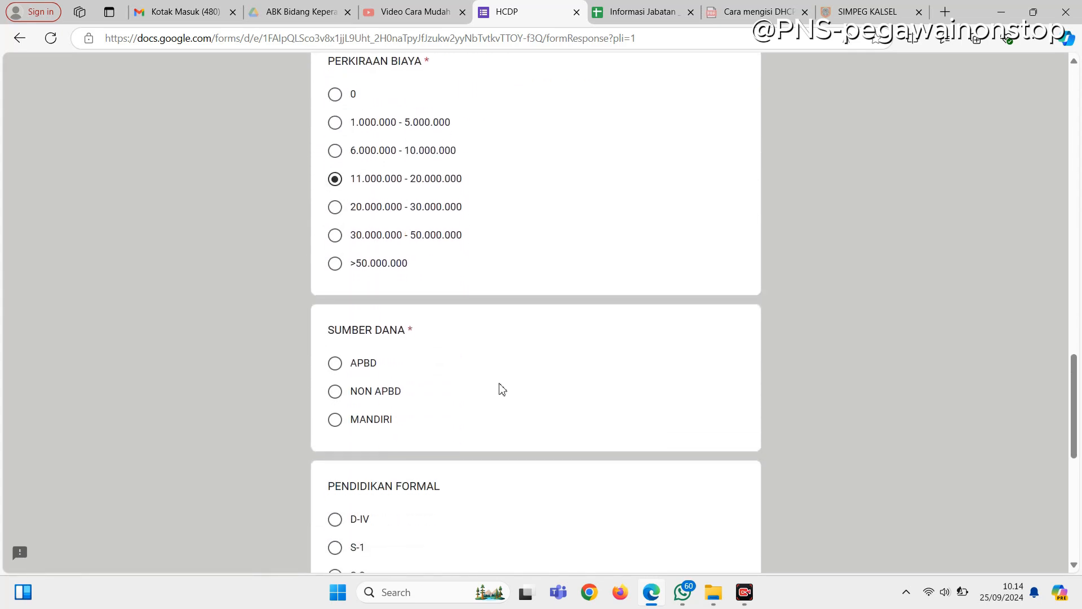
{"action": "left_click", "coordinate": [336, 374]}
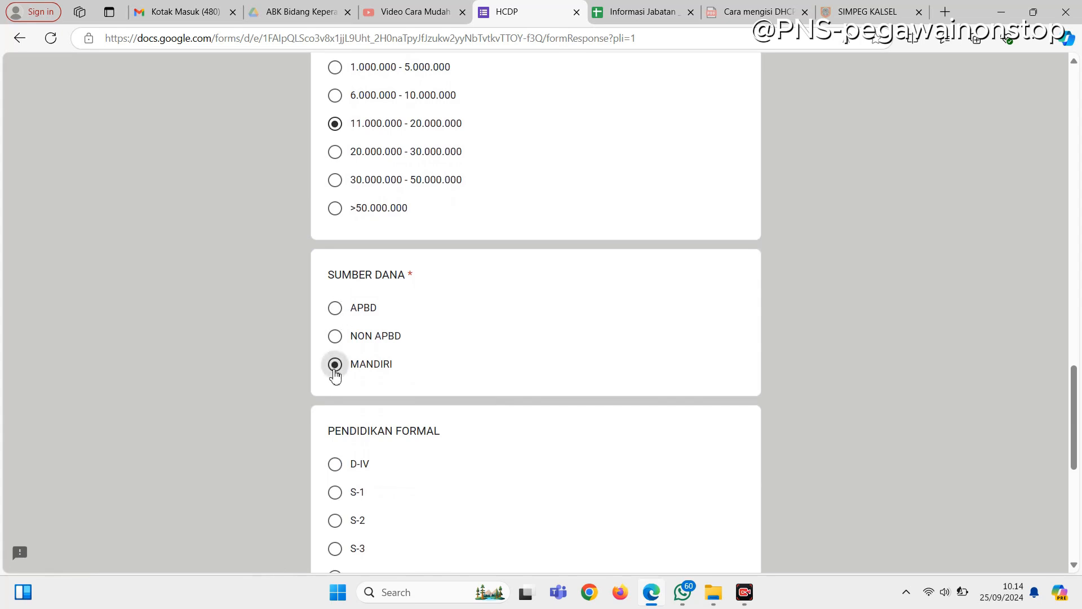
{"action": "left_click", "coordinate": [333, 310]}
{"action": "scroll", "coordinate": [489, 372], "scroll_direction": "down", "scroll_amount": 4}
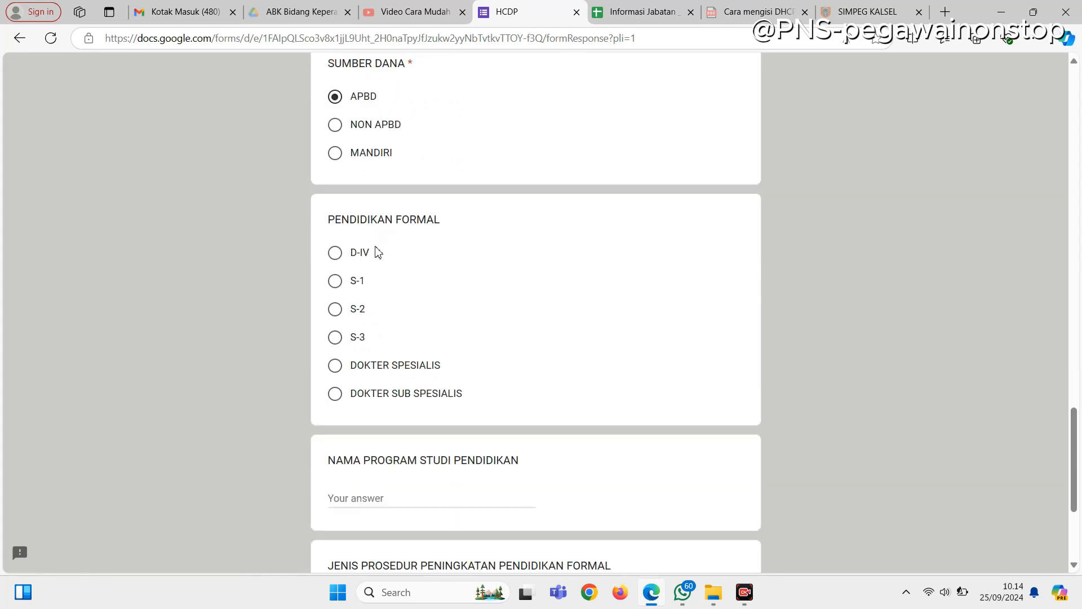
{"action": "scroll", "coordinate": [387, 358], "scroll_direction": "down", "scroll_amount": 3}
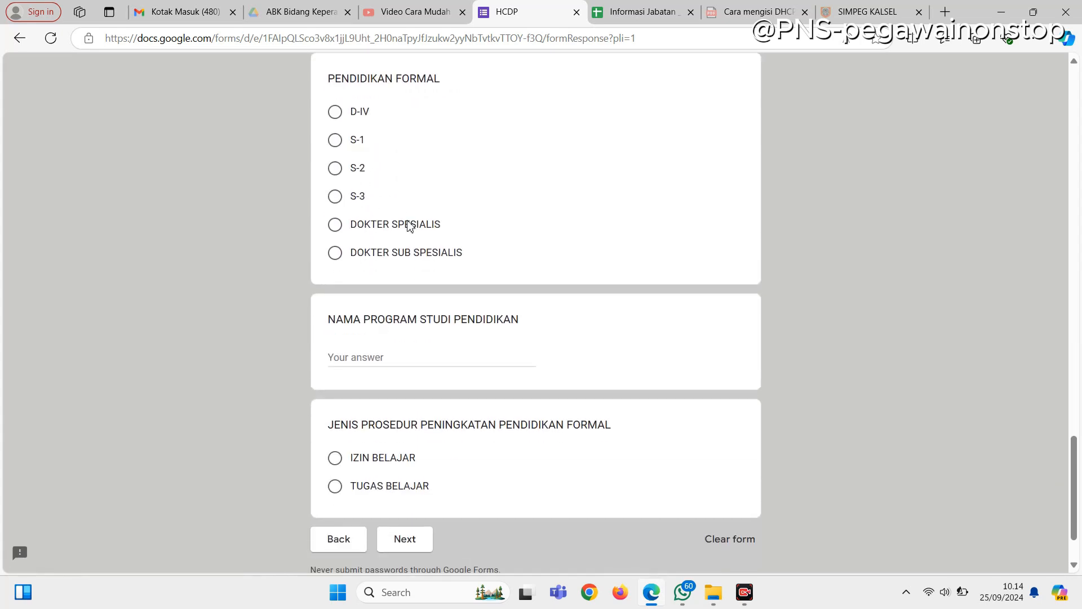
{"action": "scroll", "coordinate": [414, 219], "scroll_direction": "up", "scroll_amount": 4}
{"action": "scroll", "coordinate": [434, 386], "scroll_direction": "down", "scroll_amount": 4}
{"action": "left_click", "coordinate": [337, 118]}
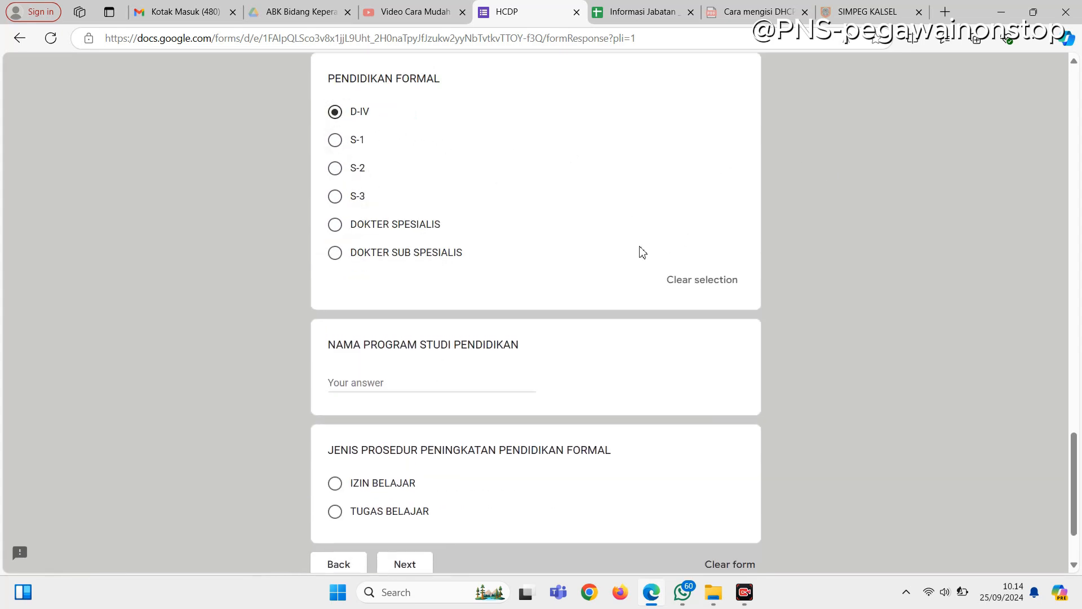
{"action": "left_click", "coordinate": [711, 282]}
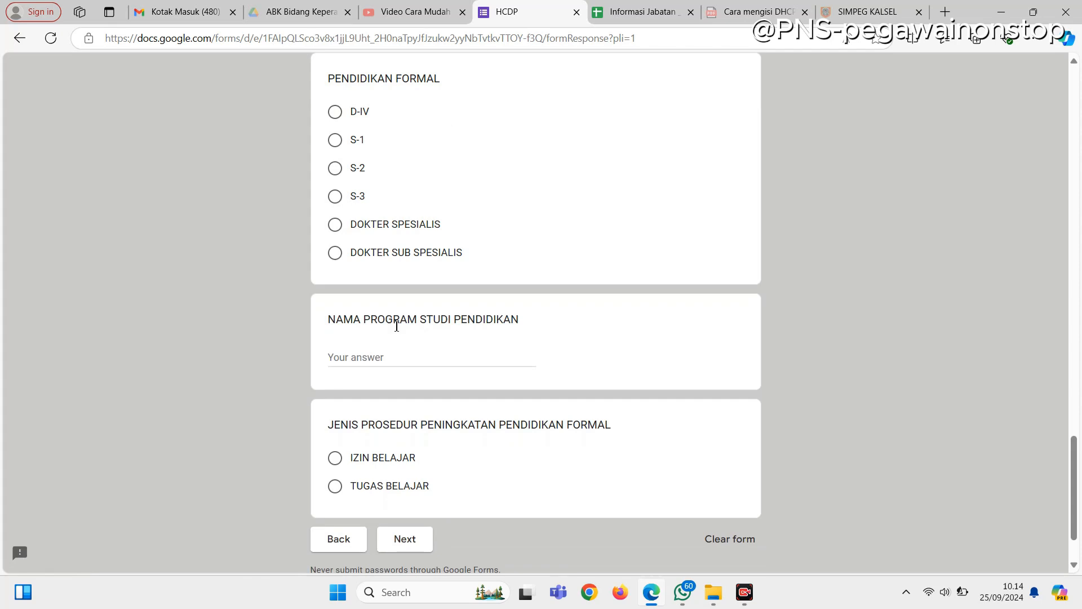
- Review the answers in the RENCANA TINDAK LANJUT PENGEMBANGAN section and continue to the next form section
{"action": "scroll", "coordinate": [451, 372], "scroll_direction": "up", "scroll_amount": 20}
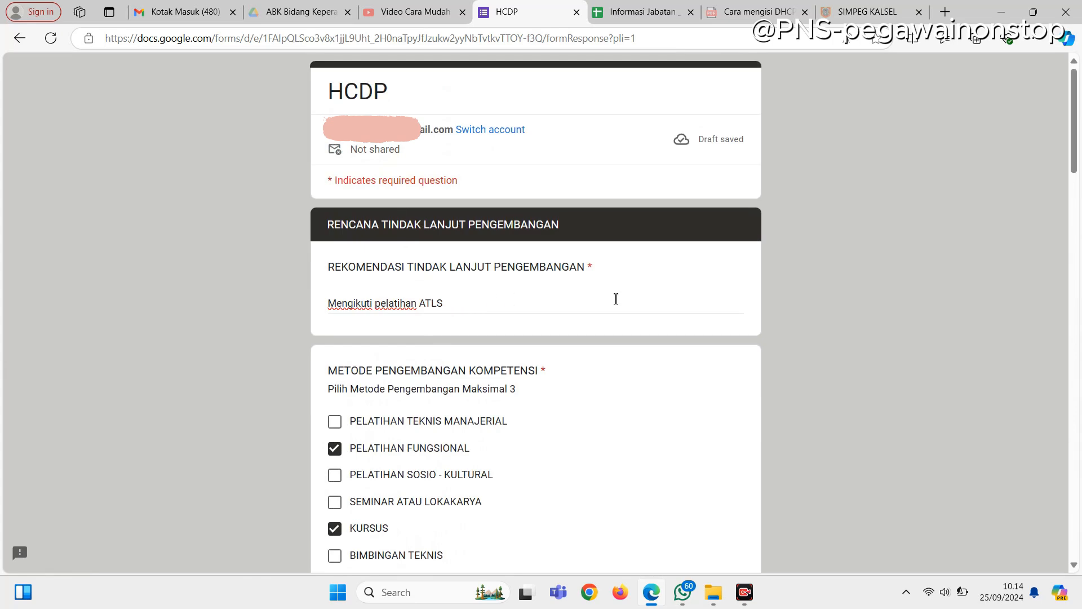
{"action": "scroll", "coordinate": [510, 332], "scroll_direction": "down", "scroll_amount": 20}
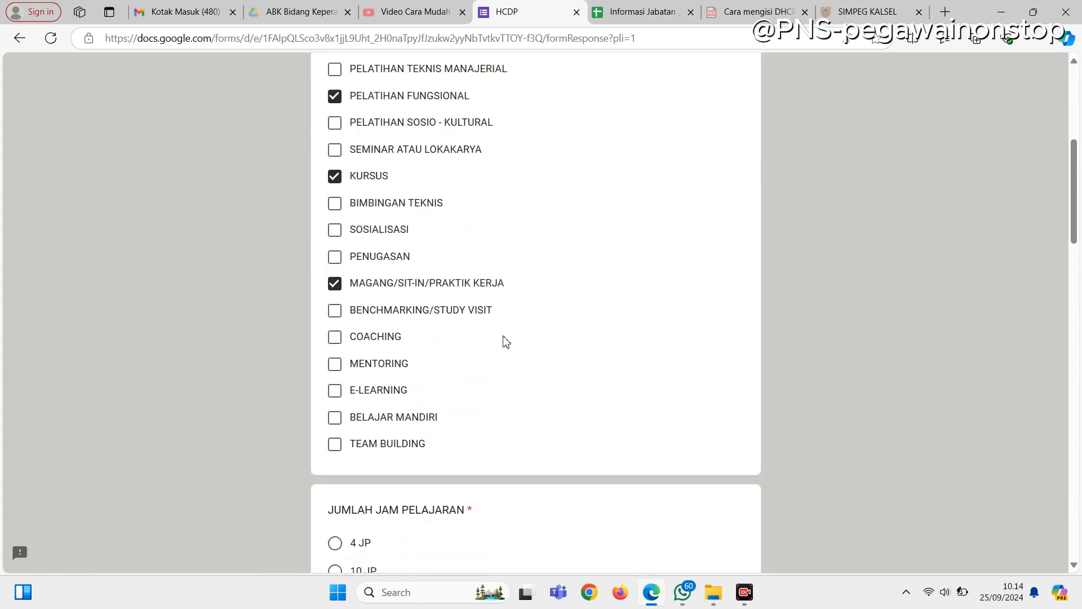
{"action": "scroll", "coordinate": [377, 389], "scroll_direction": "down", "scroll_amount": 1}
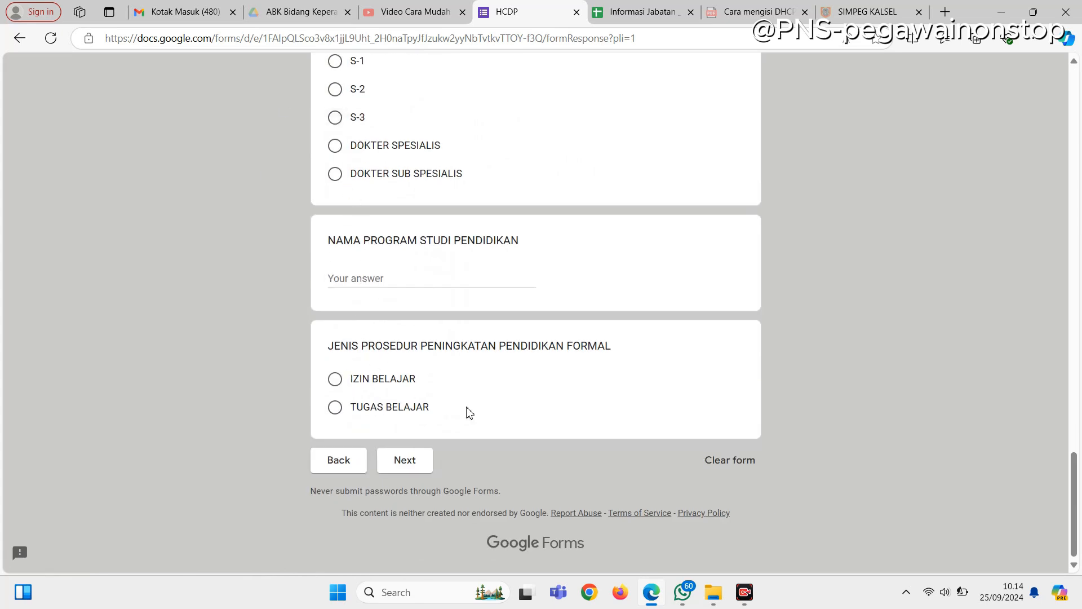
{"action": "scroll", "coordinate": [471, 411], "scroll_direction": "up", "scroll_amount": 4}
{"action": "scroll", "coordinate": [471, 411], "scroll_direction": "down", "scroll_amount": 4}
{"action": "left_click", "coordinate": [405, 463]}
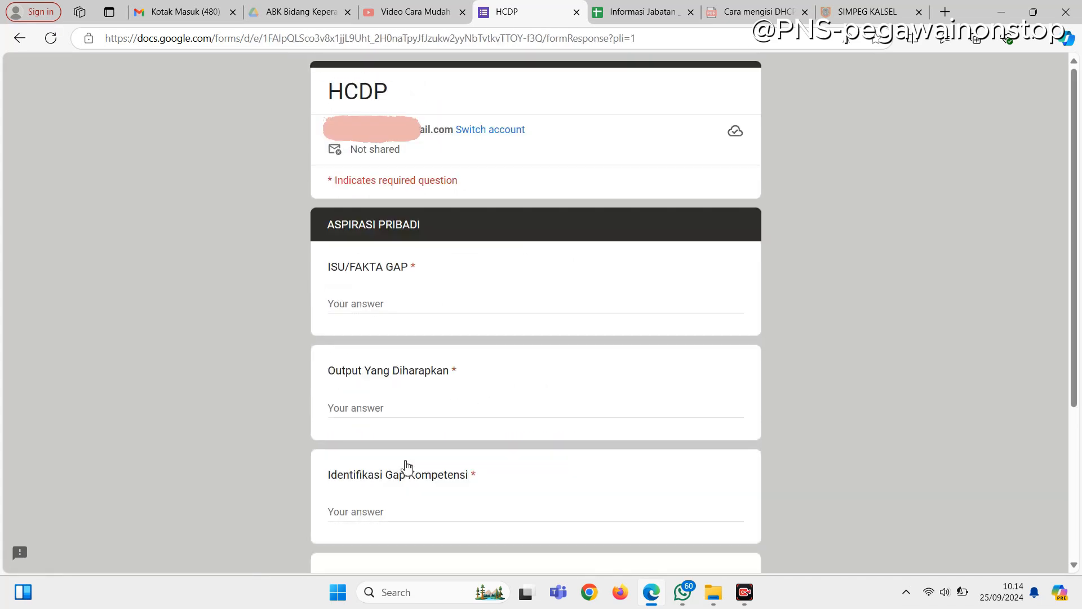
- Check where the ASPIRASI PRIBADI section fits in the "Cara mengisi DHCP" PDF guide and return to the HCDP form
{"action": "left_click", "coordinate": [379, 299]}
{"action": "left_click_drag", "start_coordinate": [327, 226], "coordinate": [418, 228]}
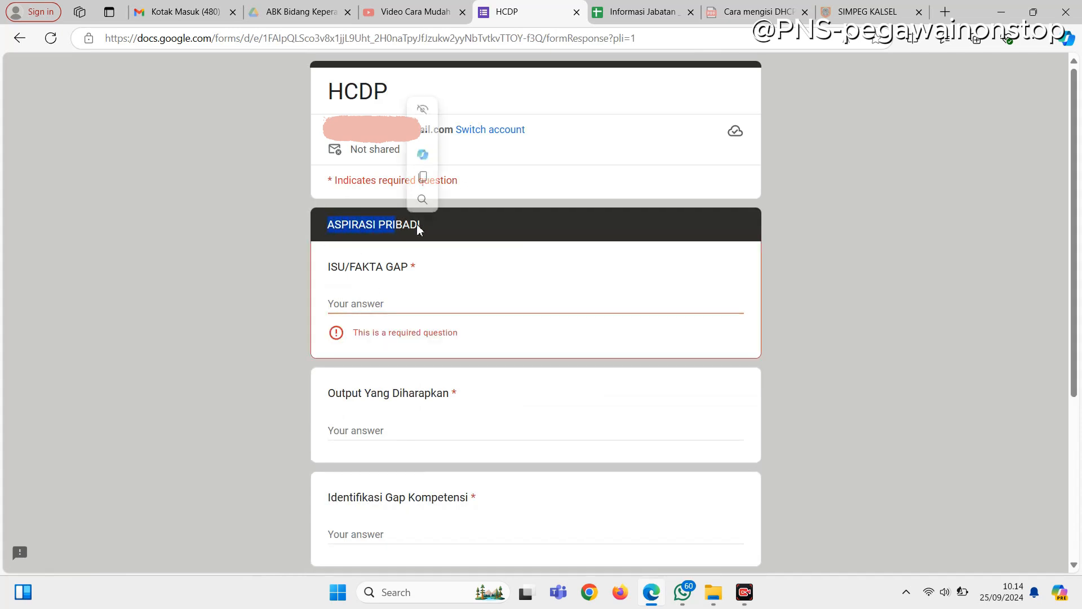
{"action": "left_click", "coordinate": [755, 11]}
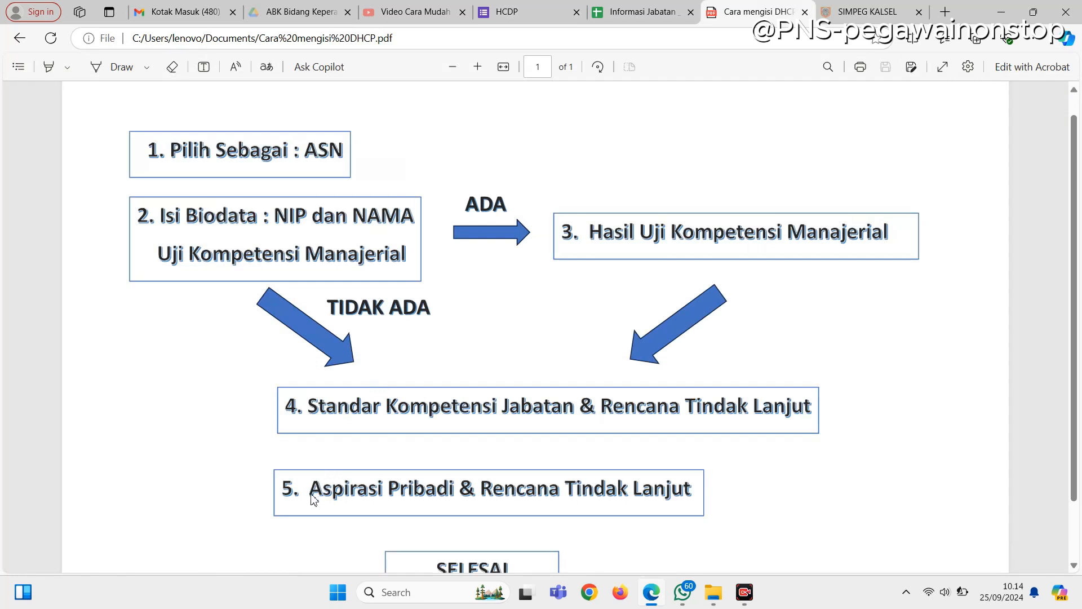
{"action": "left_click", "coordinate": [541, 17]}
- Answer ISU/FAKTA GAP with "Diperlukan pendidikan berkelanjutan untuk menunjang pelayanan keperawatan"
{"action": "left_click", "coordinate": [383, 304]}
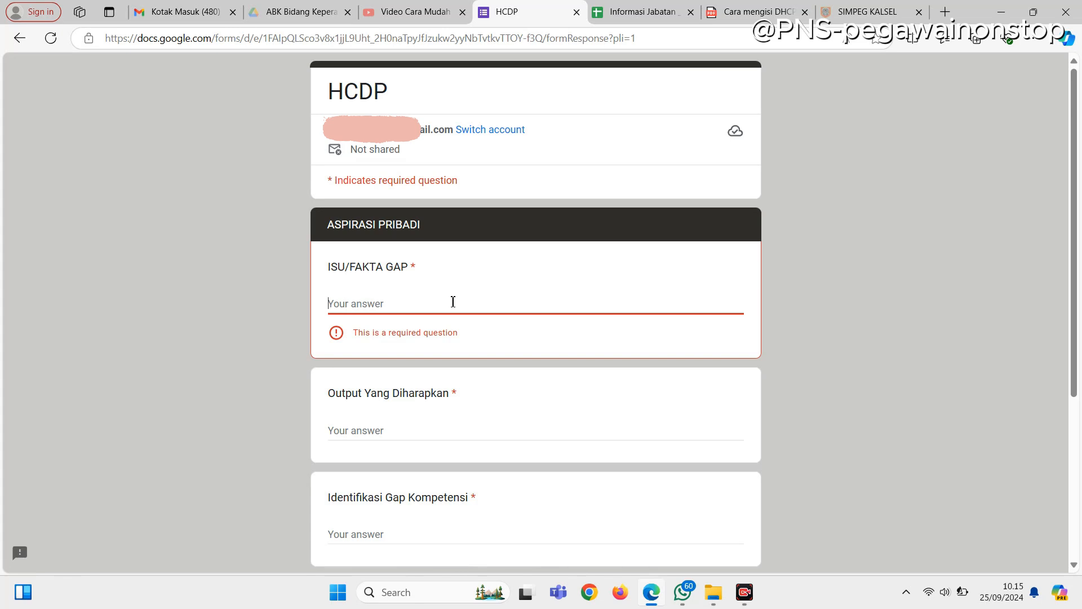
{"action": "scroll", "coordinate": [486, 283], "scroll_direction": "down", "scroll_amount": 3}
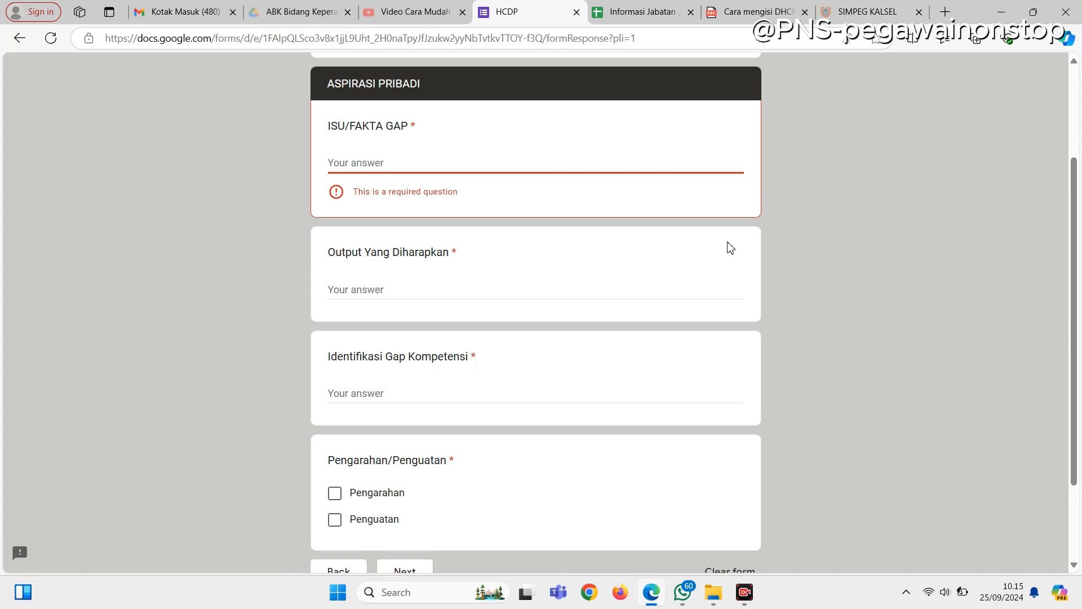
{"action": "type", "text": "Diperl"}
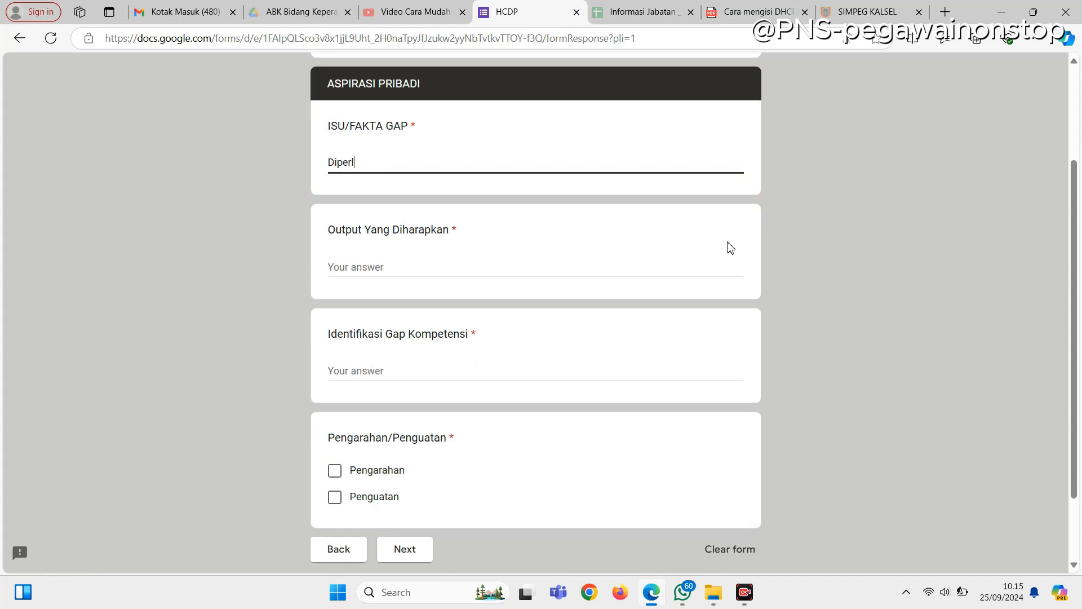
{"action": "type", "text": "ukan pendidikan "}
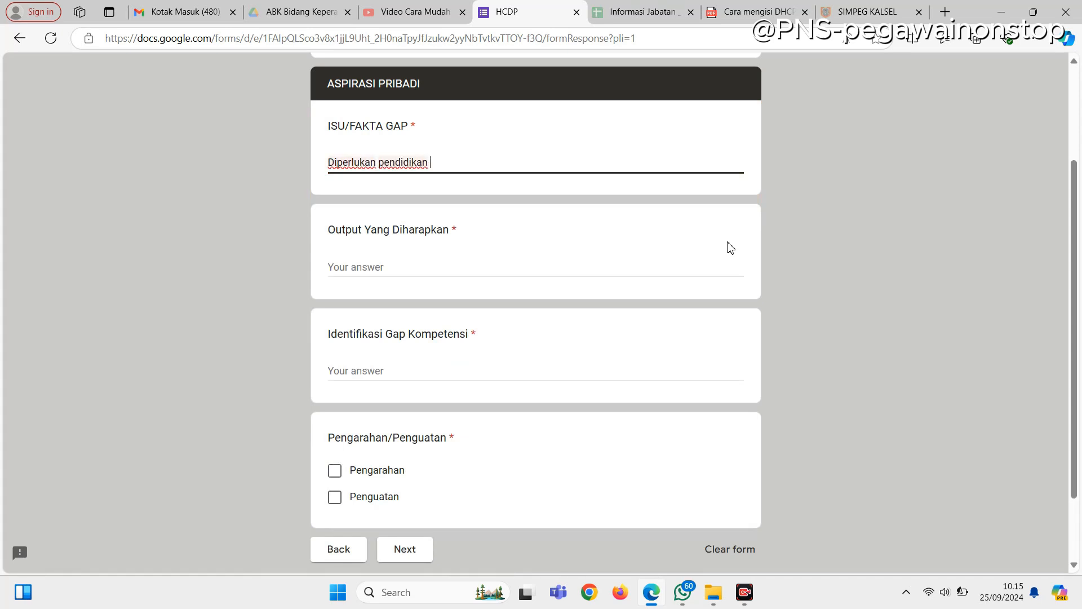
{"action": "type", "text": "berkelanjutan"}
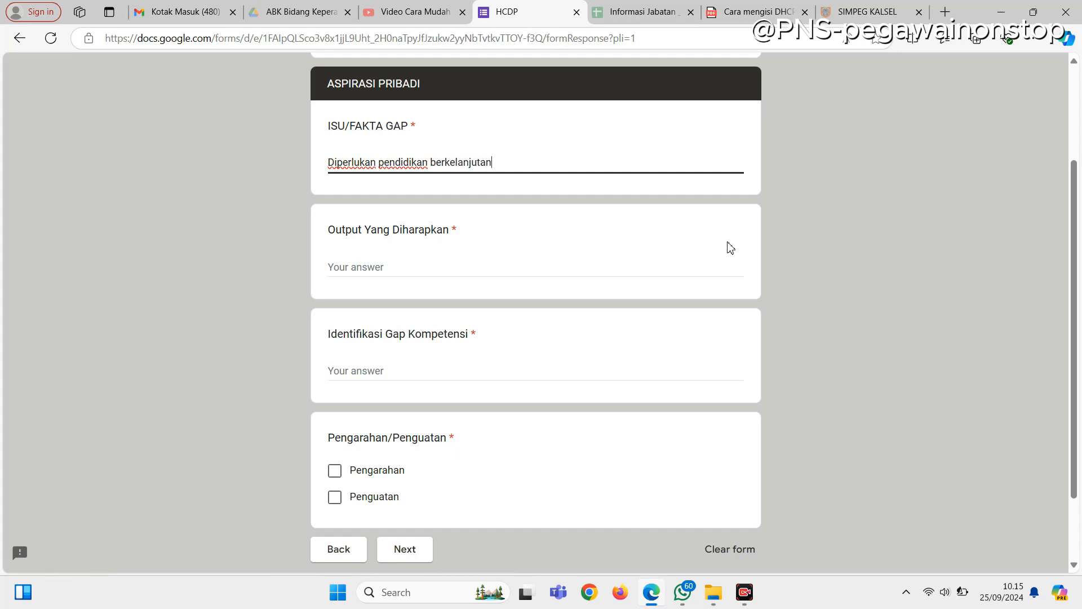
{"action": "type", "text": " untuk menunjang pe"}
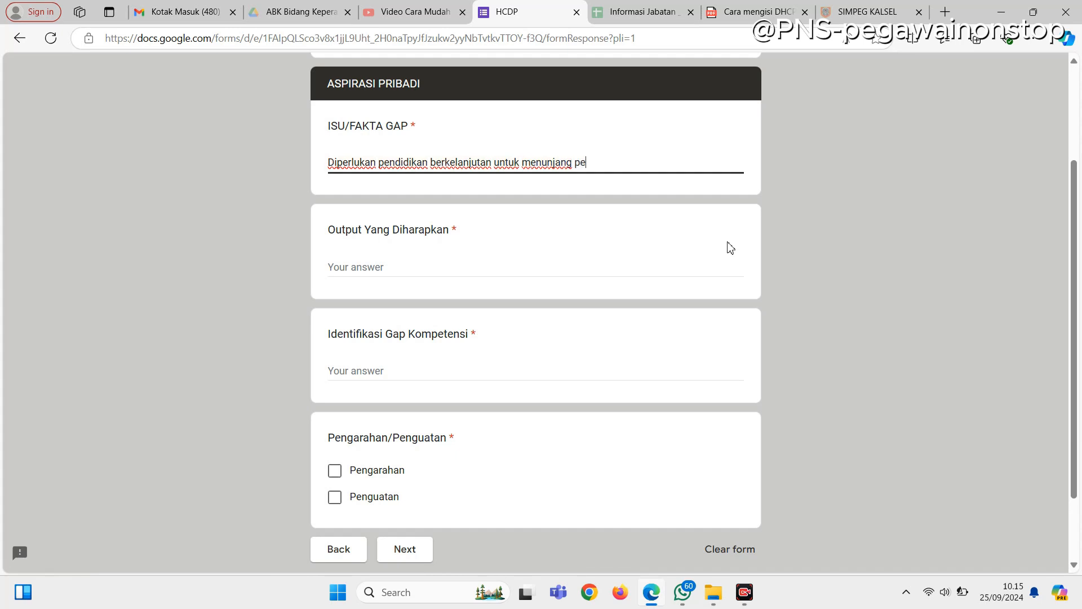
{"action": "type", "text": "layanan keperawata"}
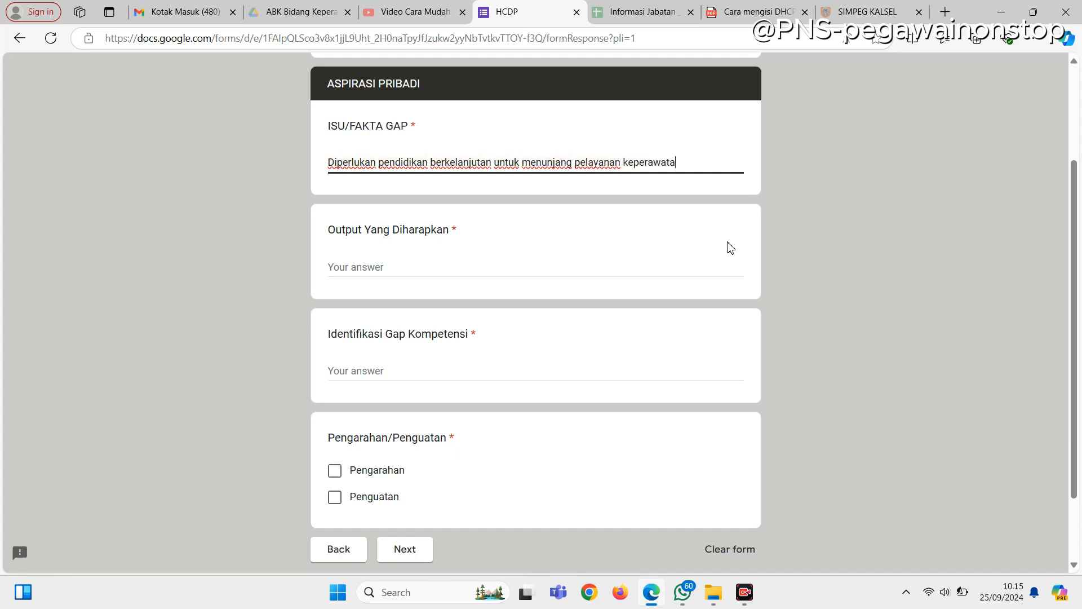
{"action": "type", "text": "n"}
- Answer Output Yang Diharapkan with "Meningkatnya pelayanan keperawatan sesuai SOP yang berlaku"
{"action": "left_click", "coordinate": [370, 267]}
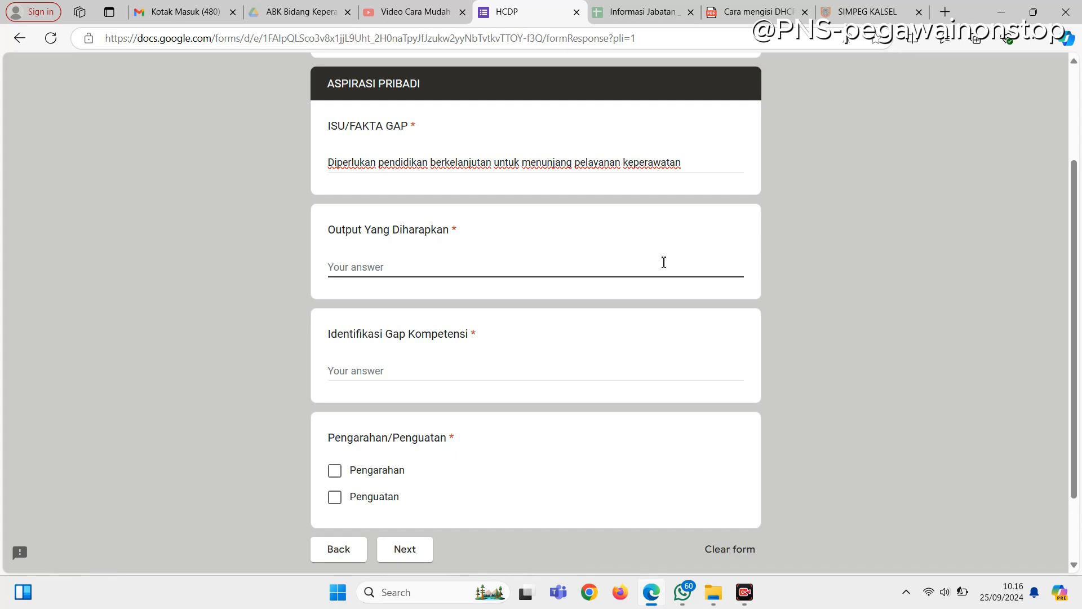
{"action": "type", "text": "P"}
{"action": "key", "text": "BackSpace"}
{"action": "type", "text": "Mine"}
{"action": "type", "text": "eningka"}
{"action": "type", "text": "tnya"}
{"action": "type", "text": "pelay"}
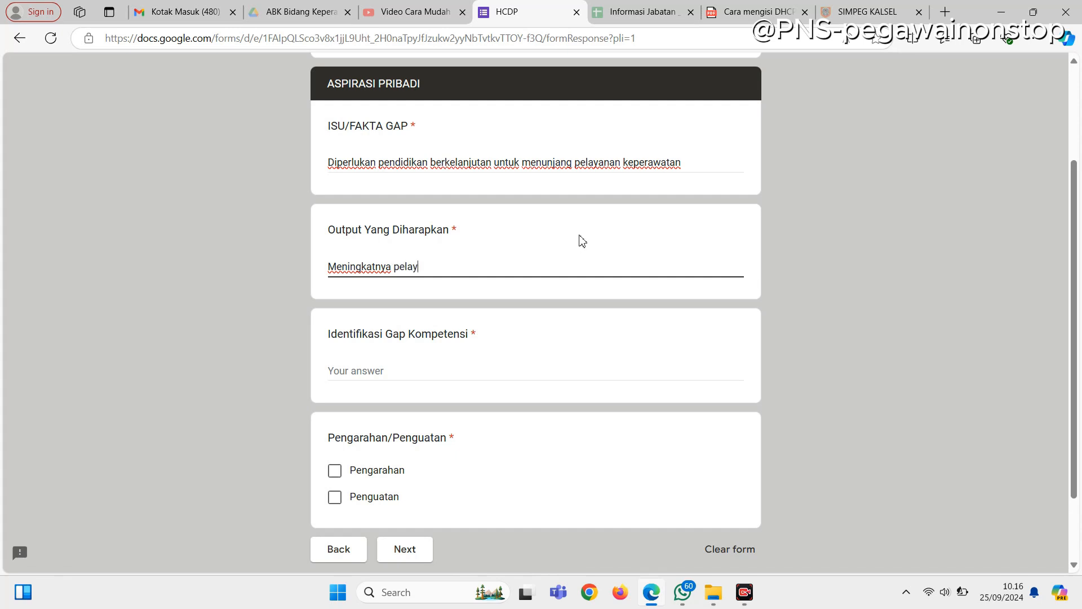
{"action": "type", "text": "anan keperawatan"}
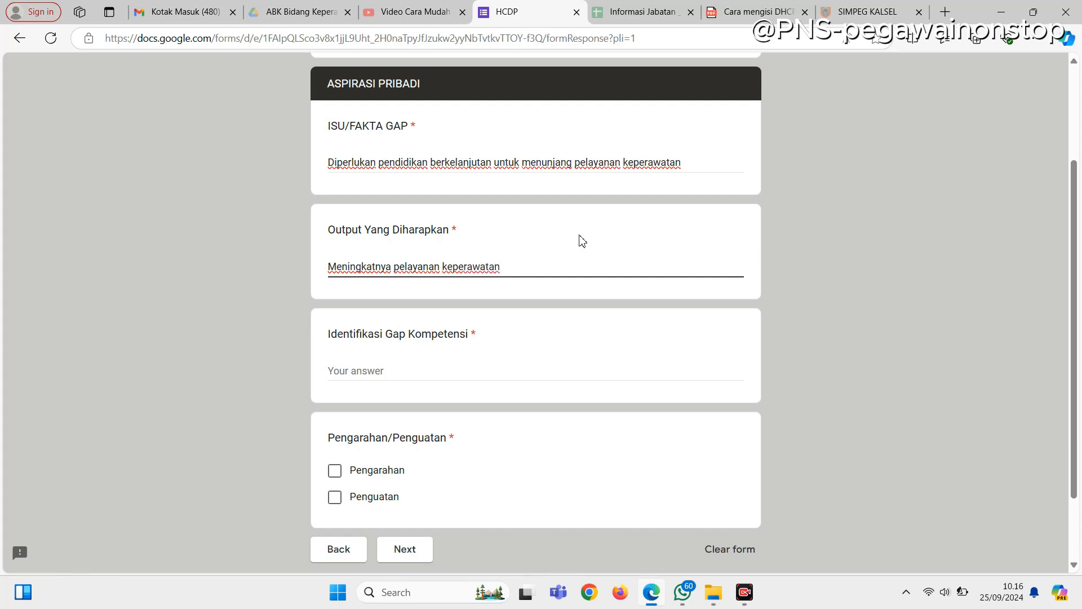
{"action": "type", "text": " sesuai SOP yang berlaku"}
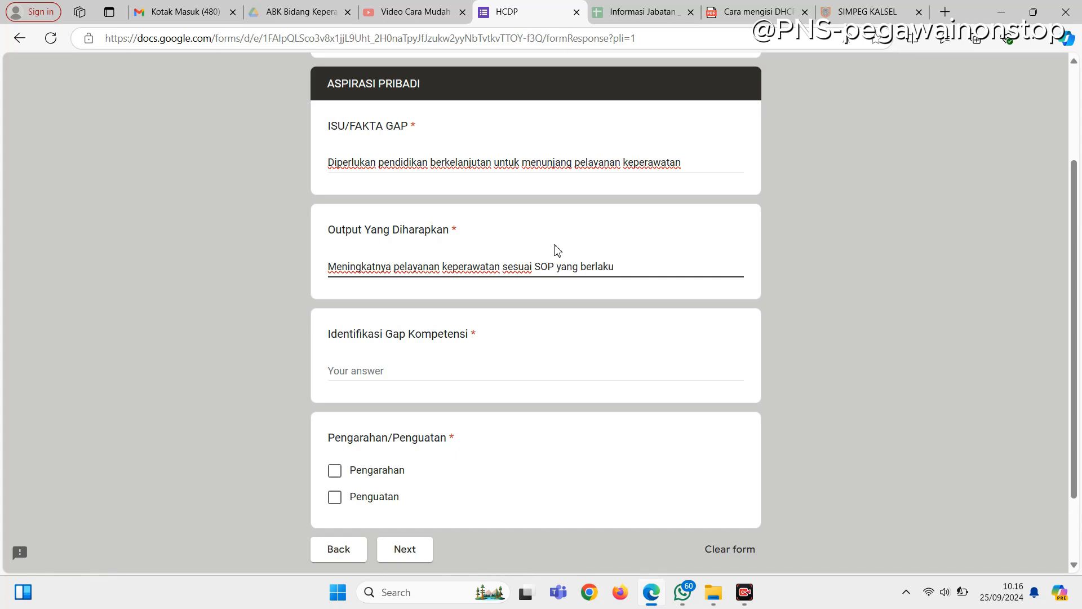
- Answer Identifikasi Gap Kompetensi with "yang bersangkutan saat ini memiliki pendidikan S1 Profesi keperawatan dipandang perlu untuk meningkatkan pengetahuan dan kompetensi melalui jalur pendidikan formal"
{"action": "scroll", "coordinate": [469, 314], "scroll_direction": "down", "scroll_amount": 2}
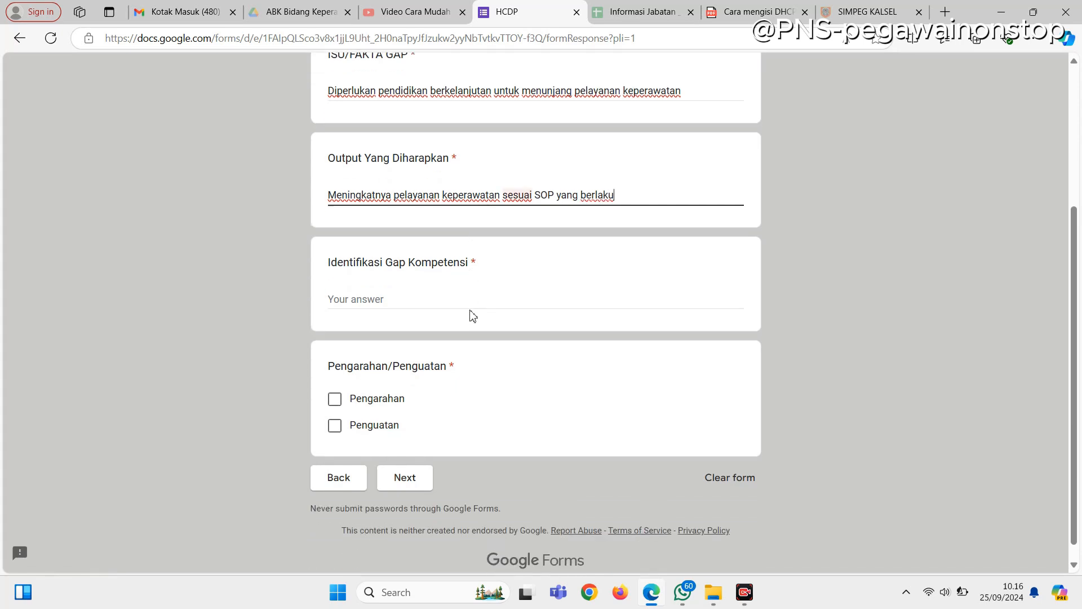
{"action": "left_click", "coordinate": [369, 282]}
{"action": "scroll", "coordinate": [423, 290], "scroll_direction": "up", "scroll_amount": 1}
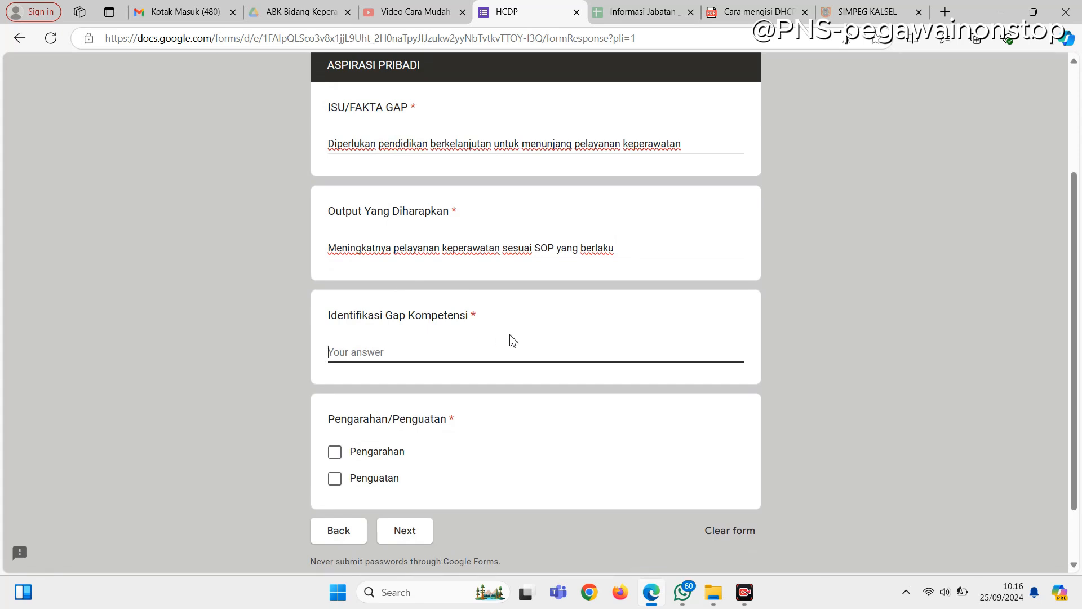
{"action": "type", "text": "yang bersangkutan saat i"}
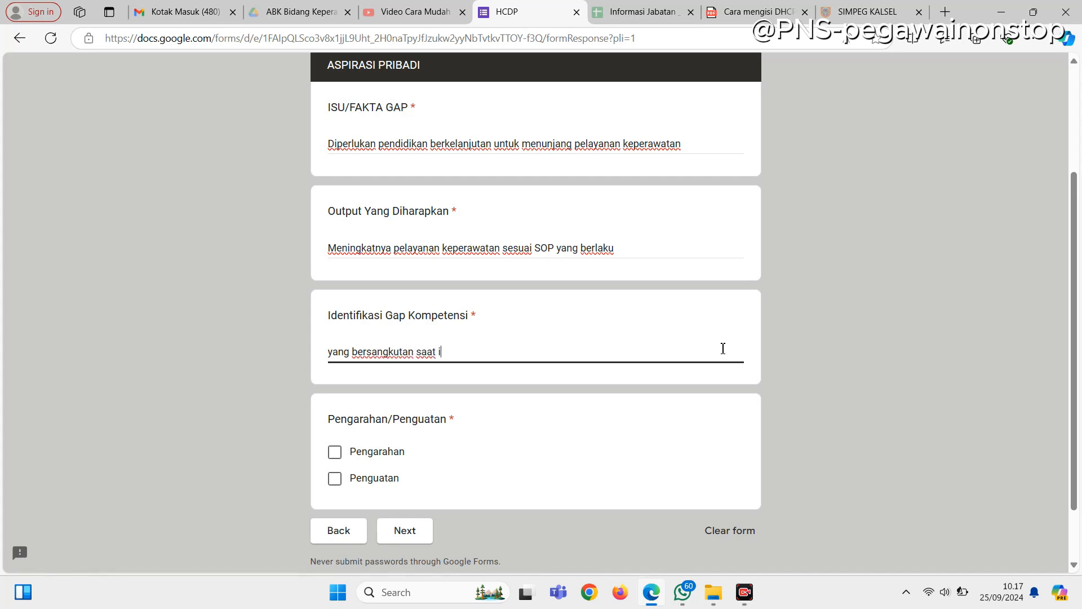
{"action": "type", "text": "ni memiliki pendidi"}
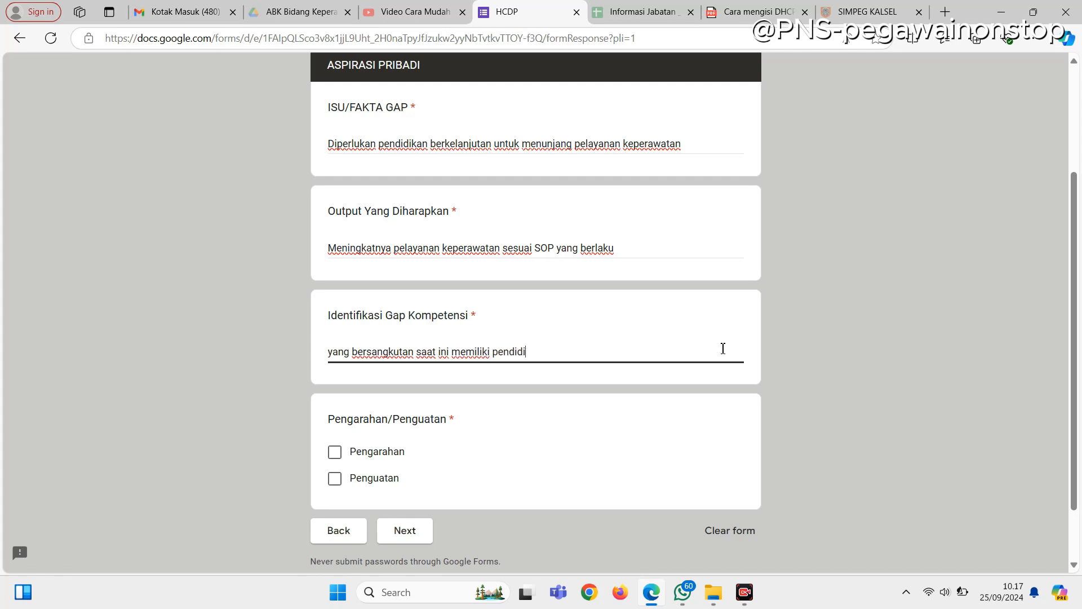
{"action": "type", "text": "kan S1 Profesi keperawatan"}
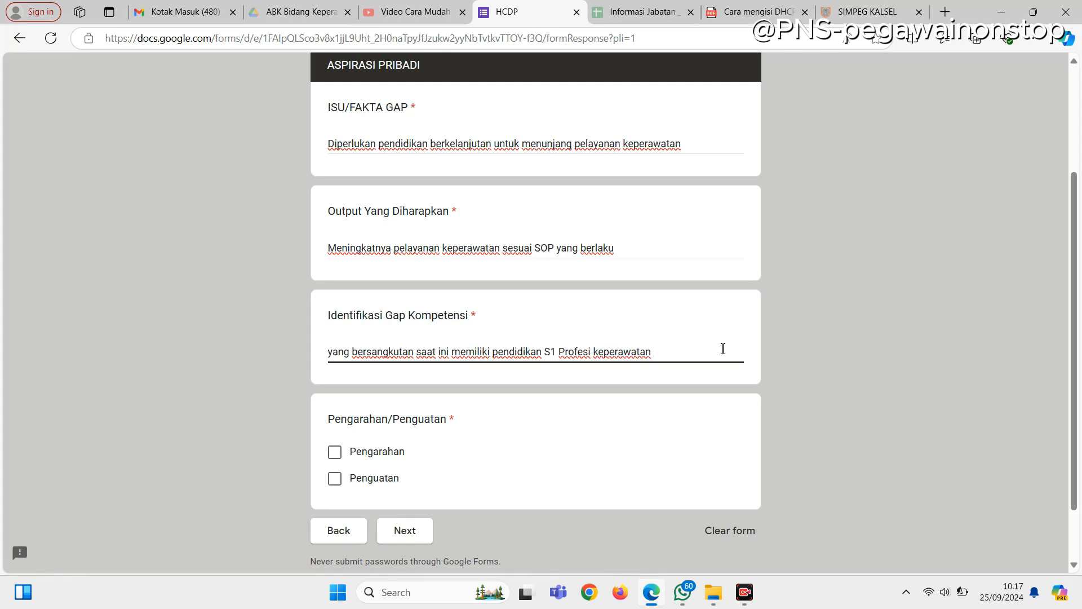
{"action": "type", "text": "dipandang perlu untuk m"}
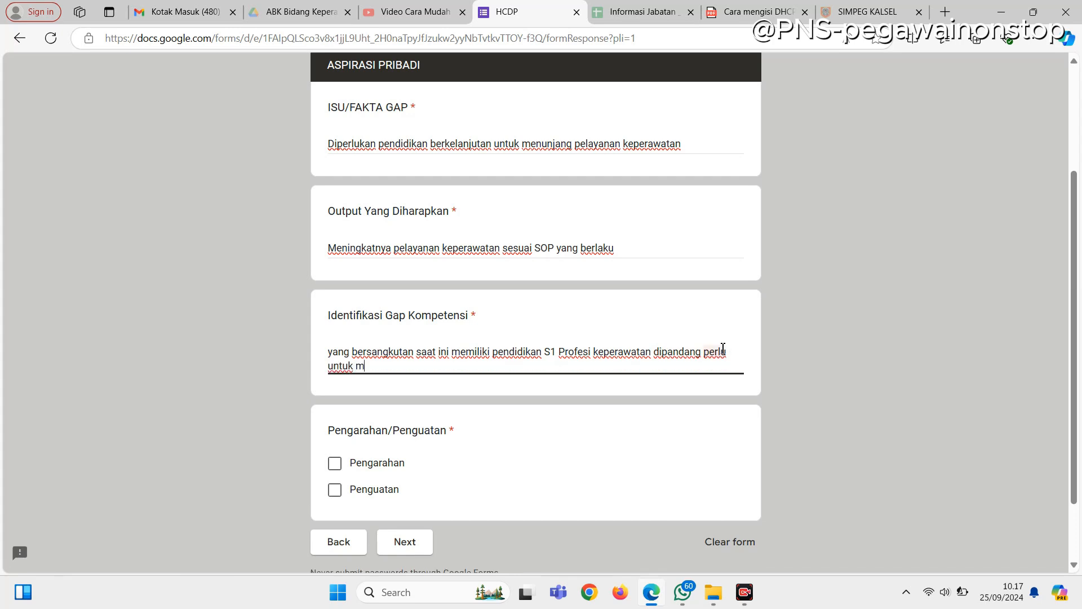
{"action": "type", "text": "engingkatkan pengetah"}
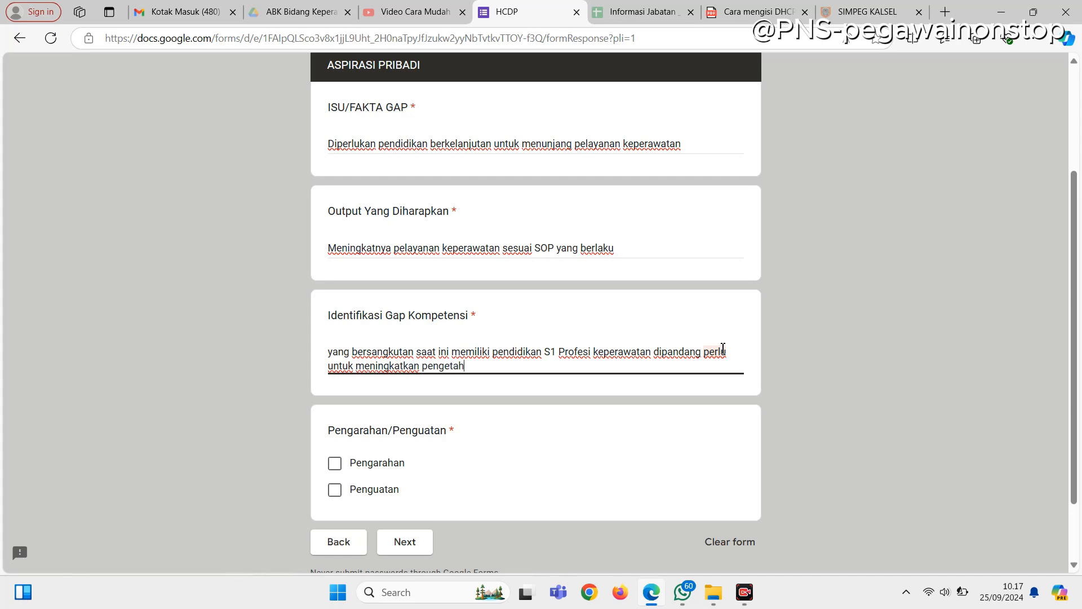
{"action": "type", "text": "uan dan kompetensi"}
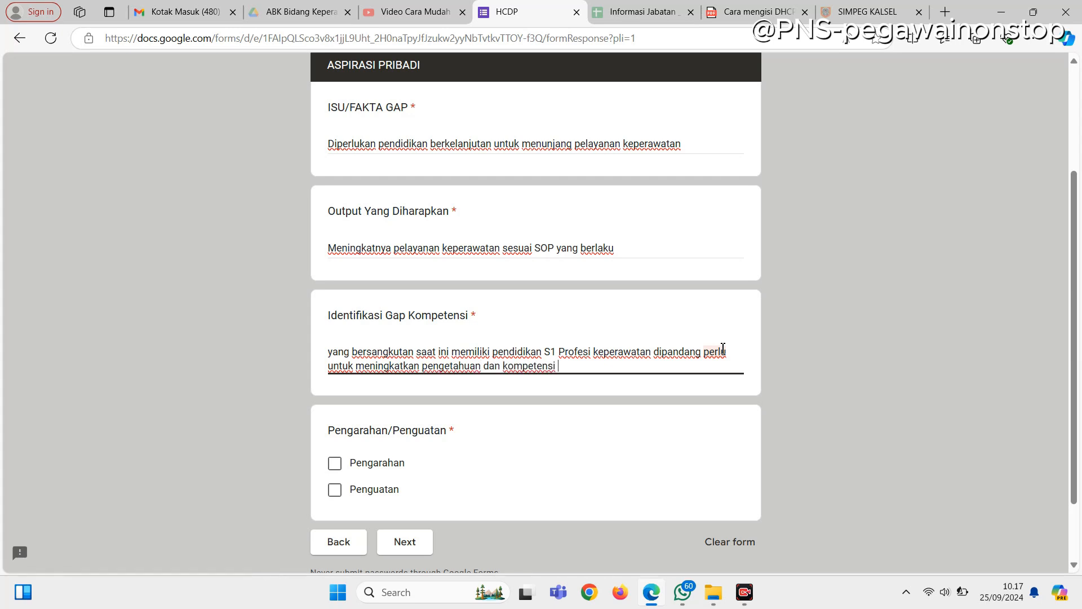
{"action": "type", "text": " melalui jalur pendidikan formal"}
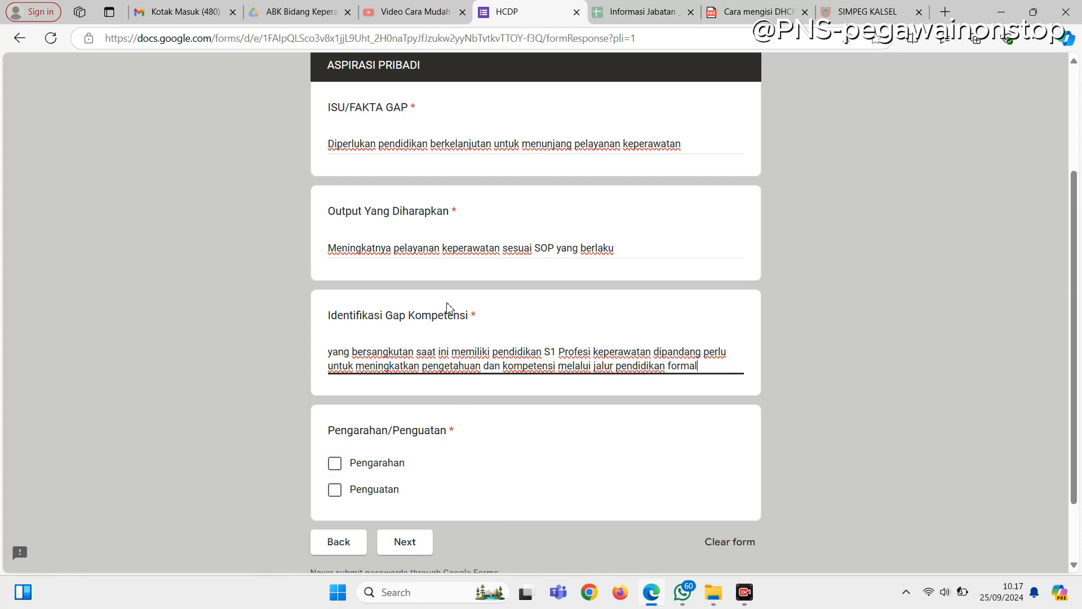
- Select Pengarahan under Pengarahan/Penguatan and continue to the next form section
{"action": "left_click", "coordinate": [336, 469]}
{"action": "left_click", "coordinate": [421, 543]}
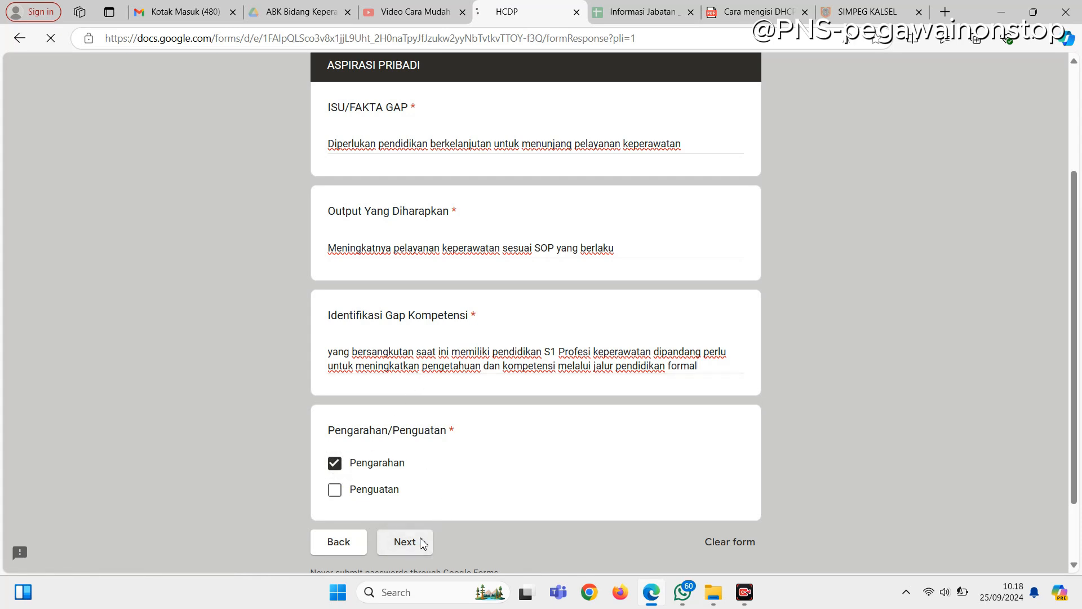
- Answer REKOMENDASI TINDAK LANJUT PENGEMBANGAN with "Melanjutkan pendidikan S2 Keperawatan"
{"action": "scroll", "coordinate": [467, 335], "scroll_direction": "down", "scroll_amount": 1}
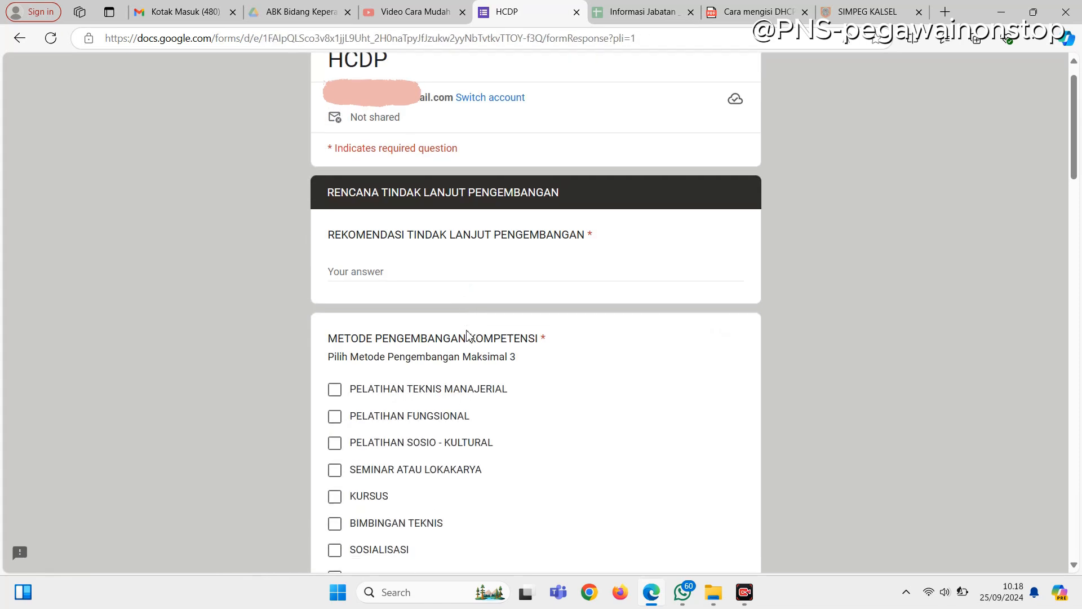
{"action": "scroll", "coordinate": [467, 334], "scroll_direction": "down", "scroll_amount": 2}
{"action": "left_click", "coordinate": [403, 166]}
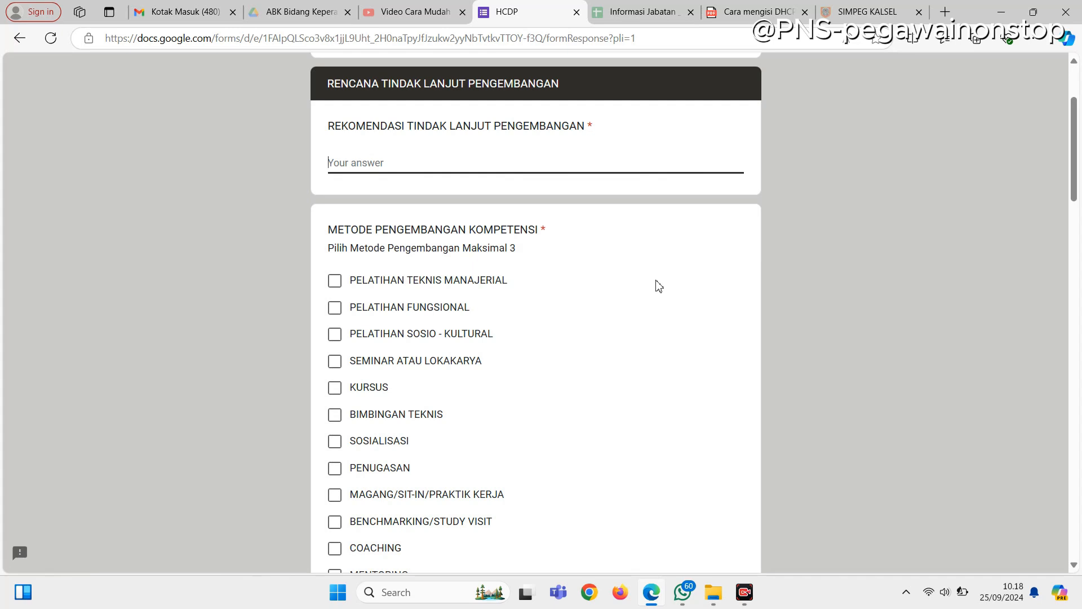
{"action": "type", "text": "Melanjutkan pendidikan"}
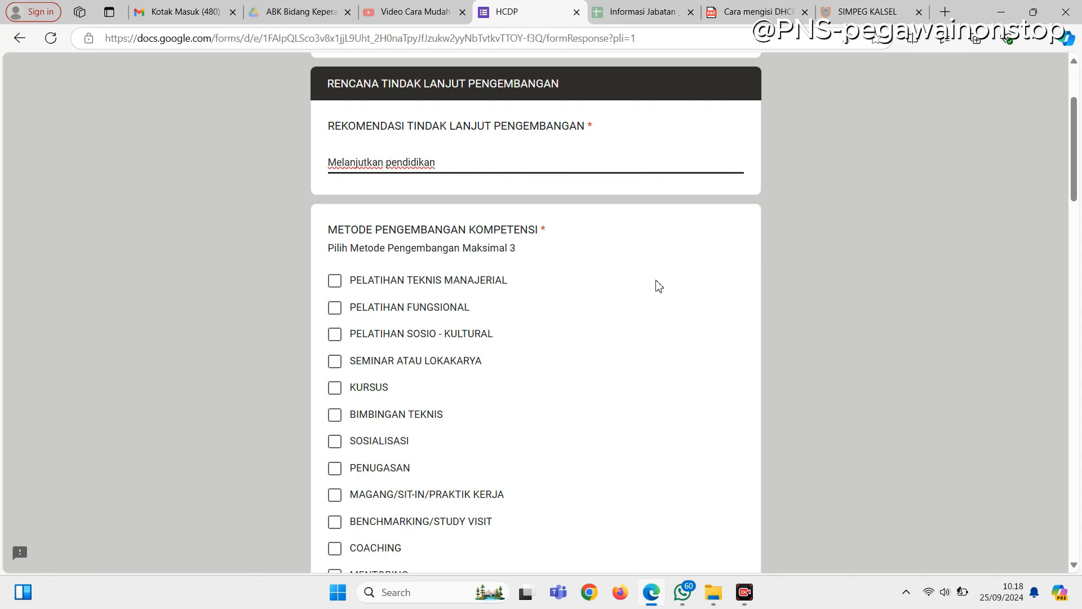
{"action": "type", "text": " S2 Keperawtatan"}
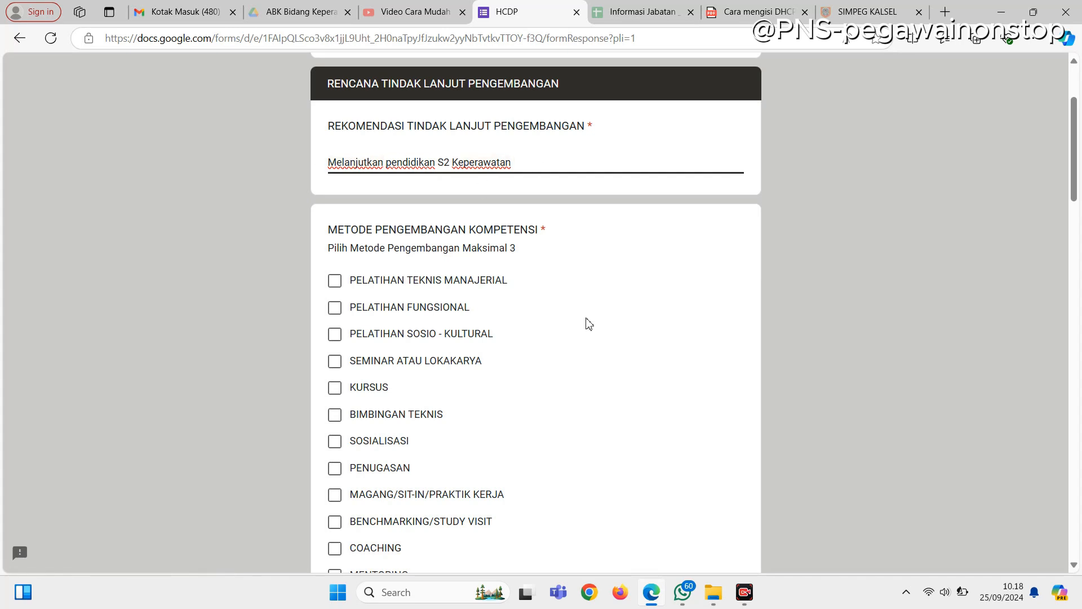
- Select MAGANG/SIT-IN/PRAKTIK KERJA, KURSUS and E-LEARNING under METODE PENGEMBANGAN KOMPETENSI
{"action": "scroll", "coordinate": [584, 321], "scroll_direction": "down", "scroll_amount": 1}
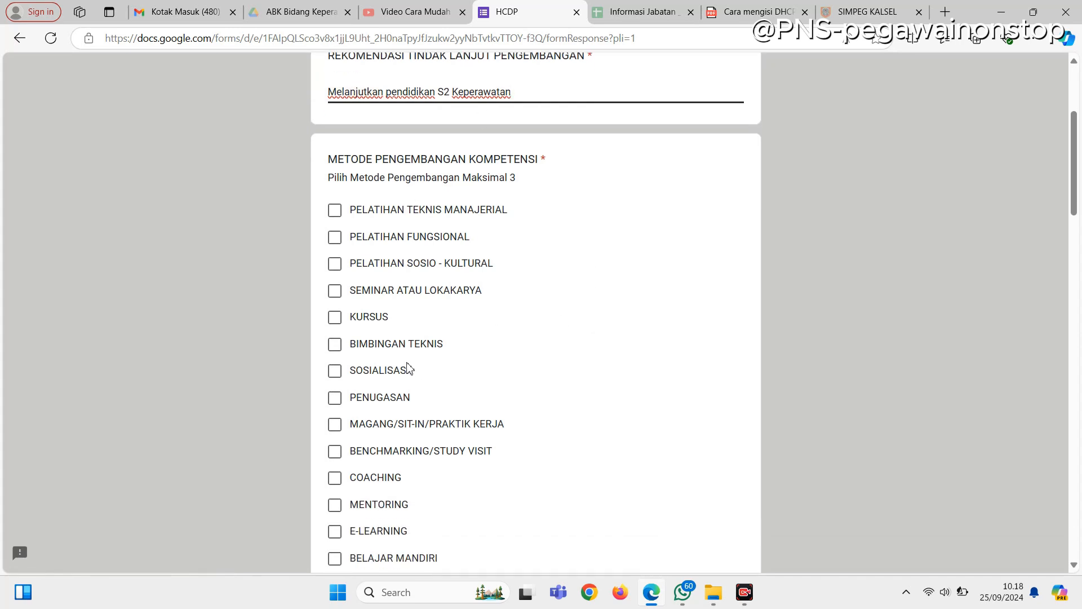
{"action": "scroll", "coordinate": [375, 361], "scroll_direction": "down", "scroll_amount": 1}
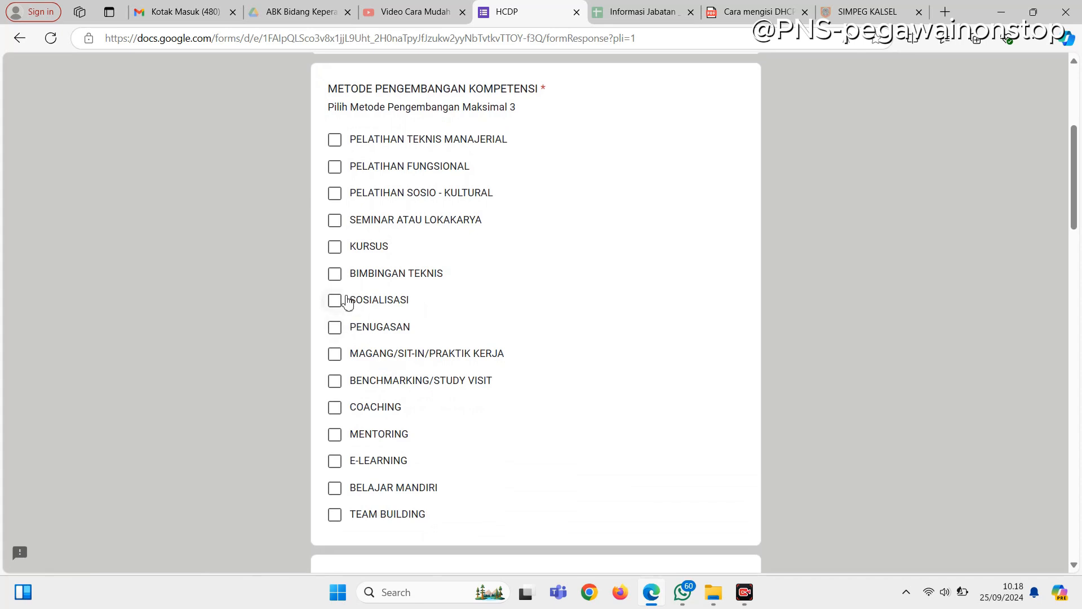
{"action": "left_click", "coordinate": [334, 354]}
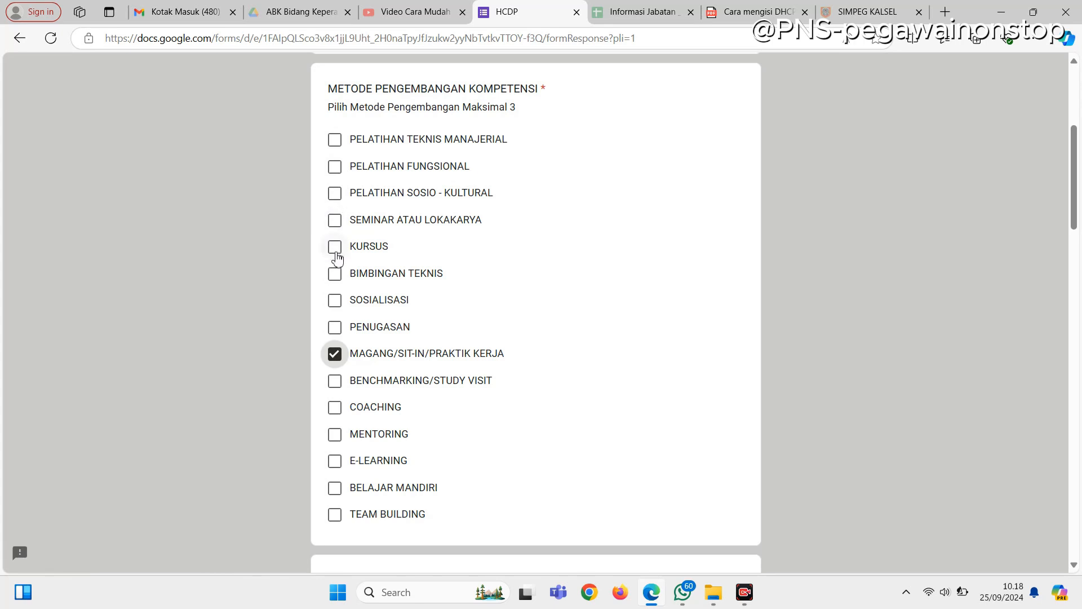
{"action": "left_click", "coordinate": [334, 248]}
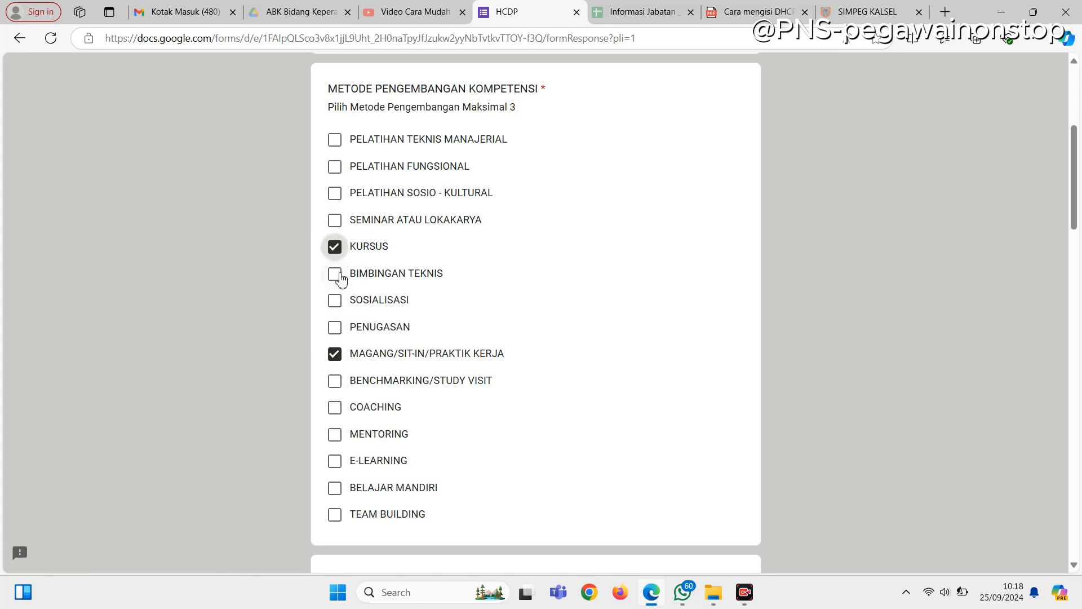
{"action": "left_click", "coordinate": [335, 460]}
- Set JUMLAH JAM PELAJARAN to >32 JP and select 2026 and 2027 as the RENCANA TAHUN PELAKSANAAN
{"action": "scroll", "coordinate": [502, 430], "scroll_direction": "down", "scroll_amount": 3}
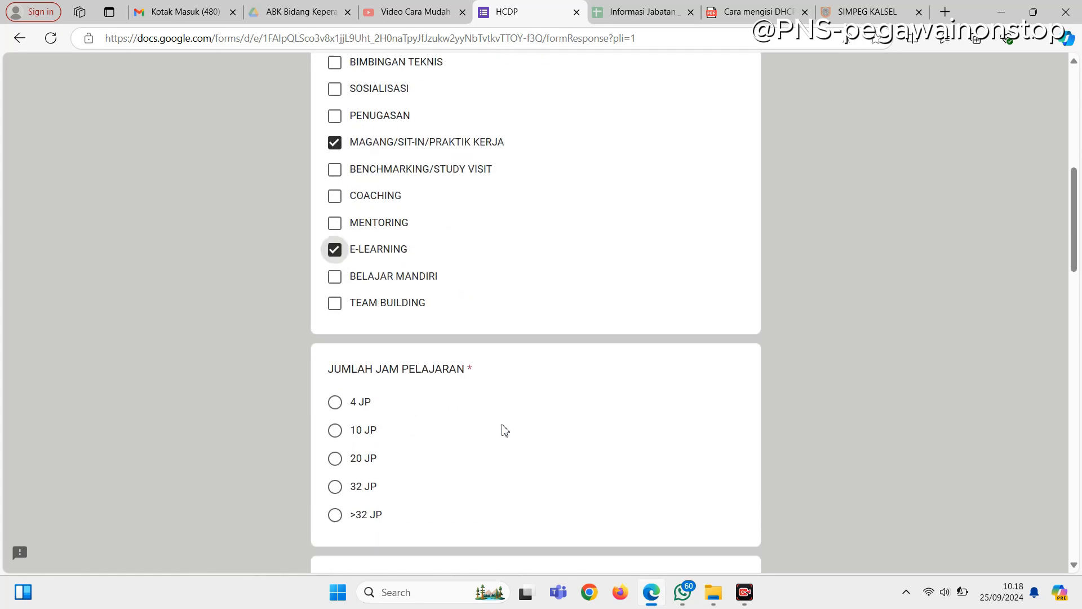
{"action": "scroll", "coordinate": [505, 430], "scroll_direction": "down", "scroll_amount": 2}
{"action": "left_click", "coordinate": [335, 374]}
{"action": "scroll", "coordinate": [432, 394], "scroll_direction": "down", "scroll_amount": 2}
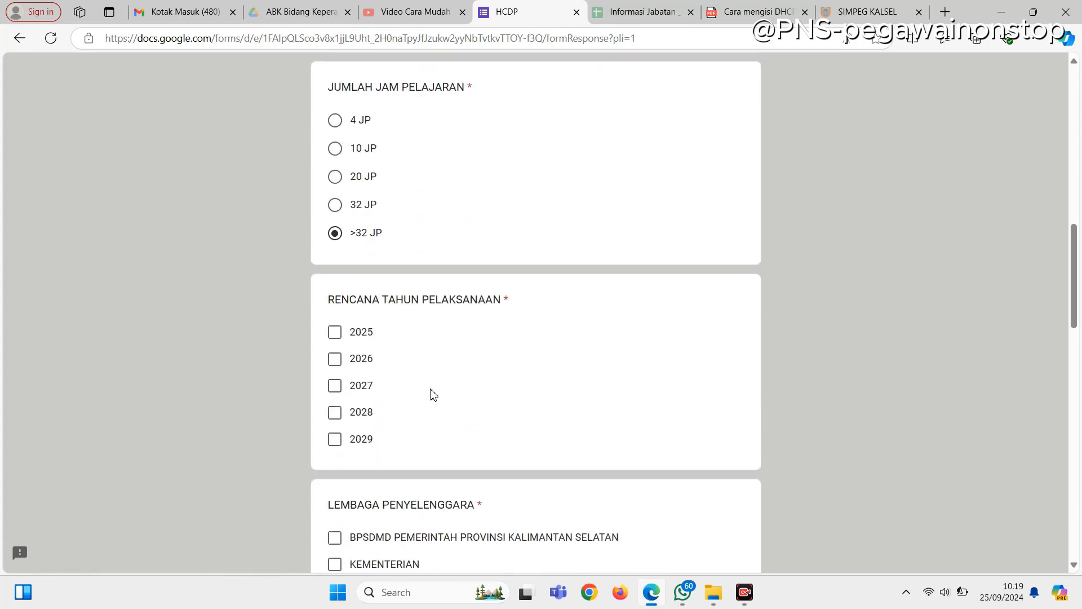
{"action": "left_click", "coordinate": [335, 385]}
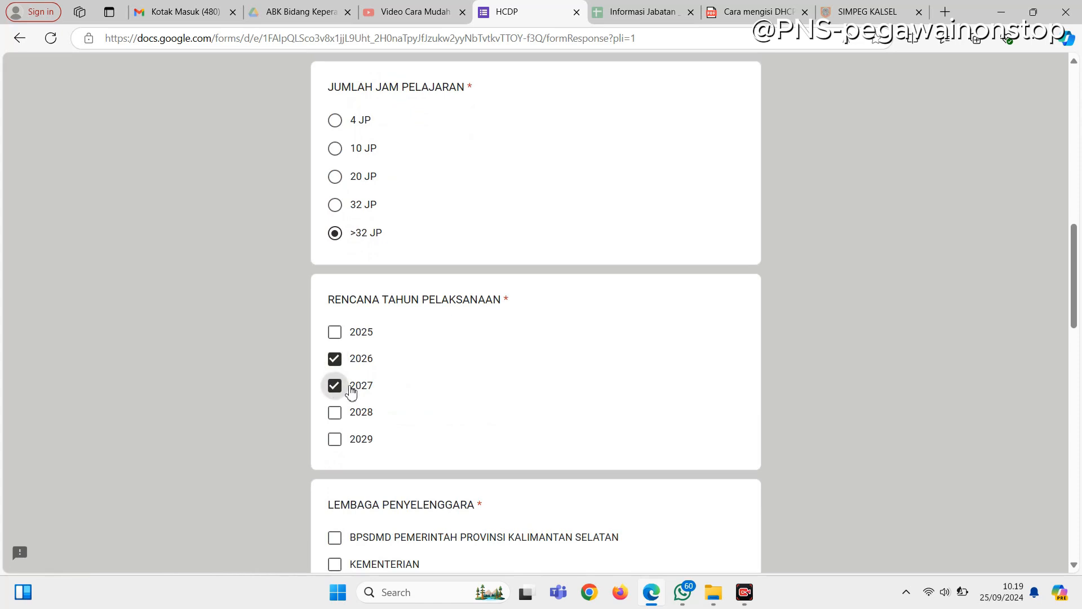
{"action": "scroll", "coordinate": [425, 355], "scroll_direction": "down", "scroll_amount": 3}
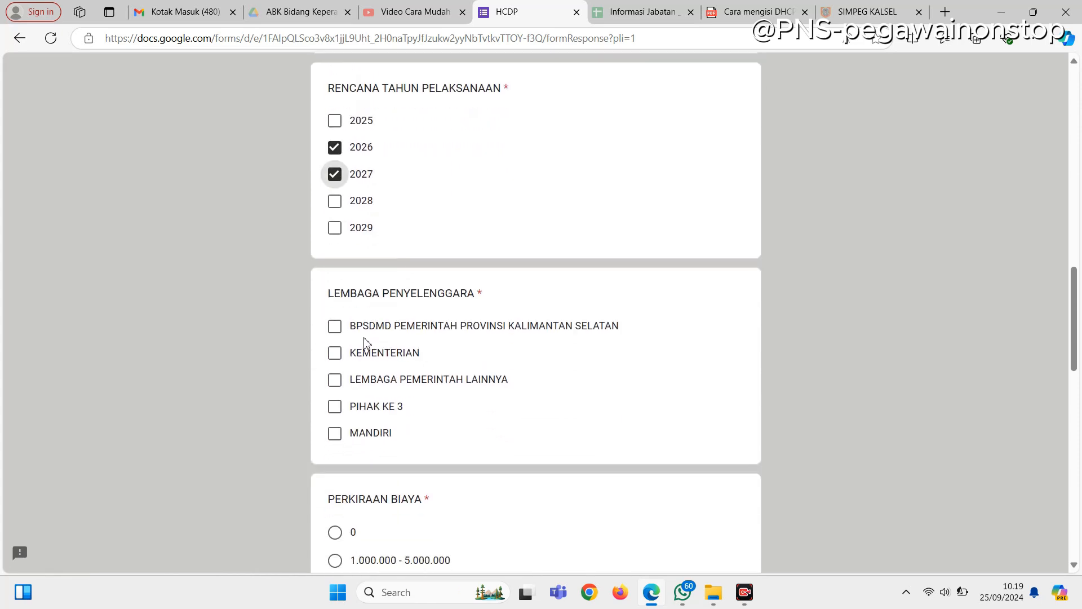
- Select MANDIRI as the LEMBAGA PENYELENGGARA and 30.000.000 - 50.000.000 as the PERKIRAAN BIAYA
{"action": "left_click", "coordinate": [335, 432]}
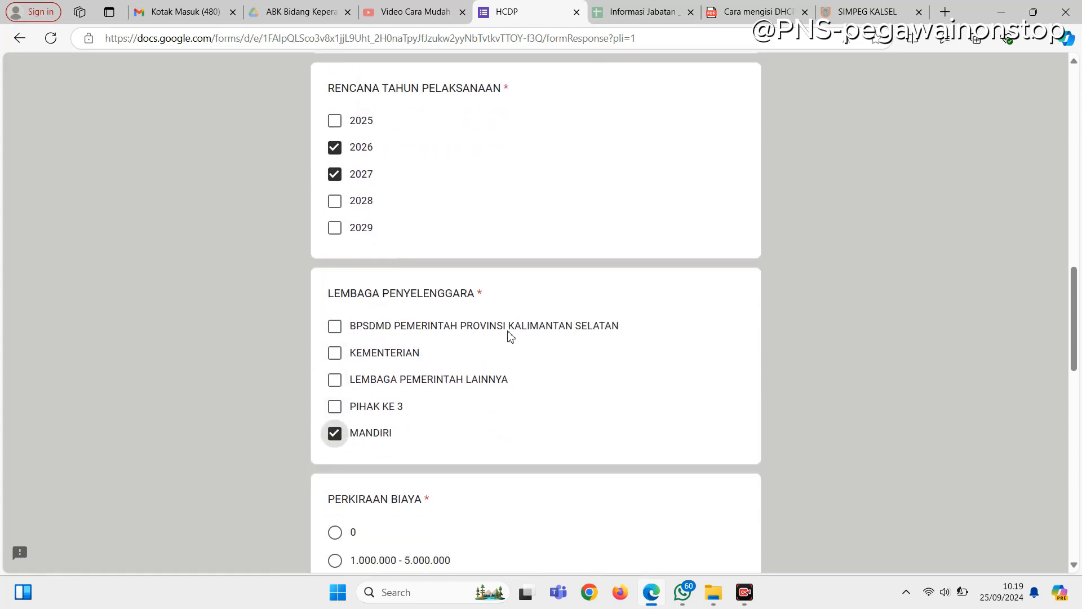
{"action": "scroll", "coordinate": [507, 336], "scroll_direction": "down", "scroll_amount": 2}
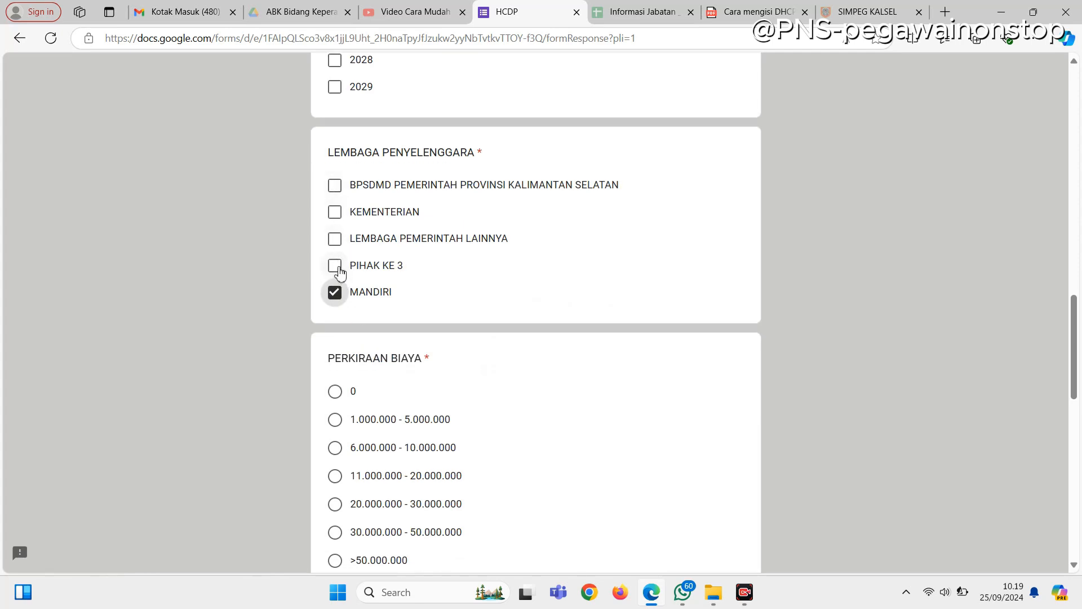
{"action": "scroll", "coordinate": [417, 304], "scroll_direction": "down", "scroll_amount": 1}
{"action": "scroll", "coordinate": [348, 353], "scroll_direction": "down", "scroll_amount": 2}
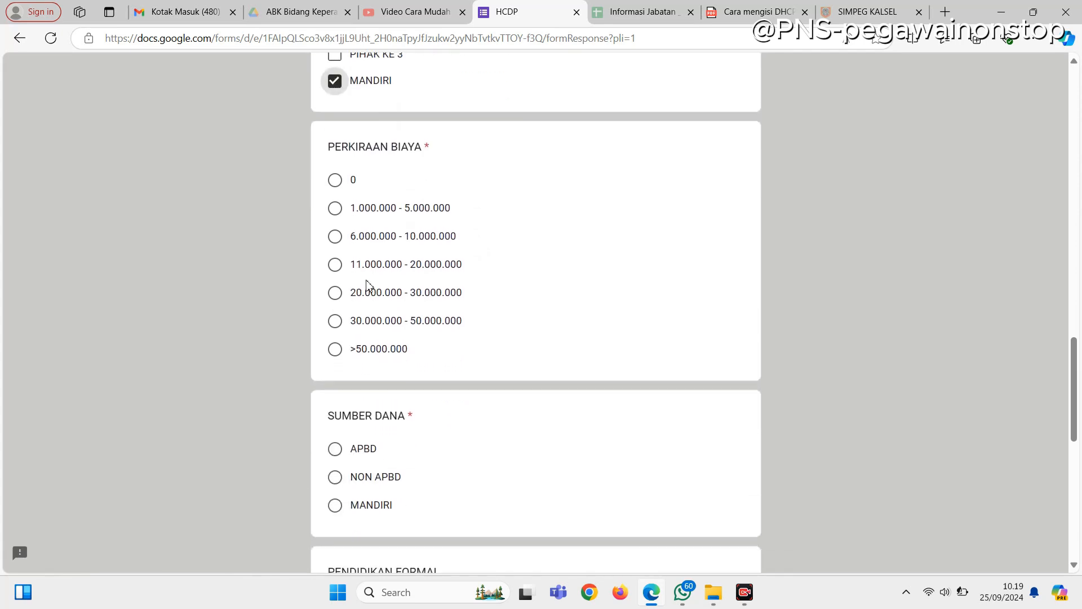
{"action": "left_click", "coordinate": [335, 319]}
- Set the SUMBER DANA to APBD
{"action": "scroll", "coordinate": [479, 361], "scroll_direction": "down", "scroll_amount": 1}
{"action": "scroll", "coordinate": [479, 361], "scroll_direction": "down", "scroll_amount": 2}
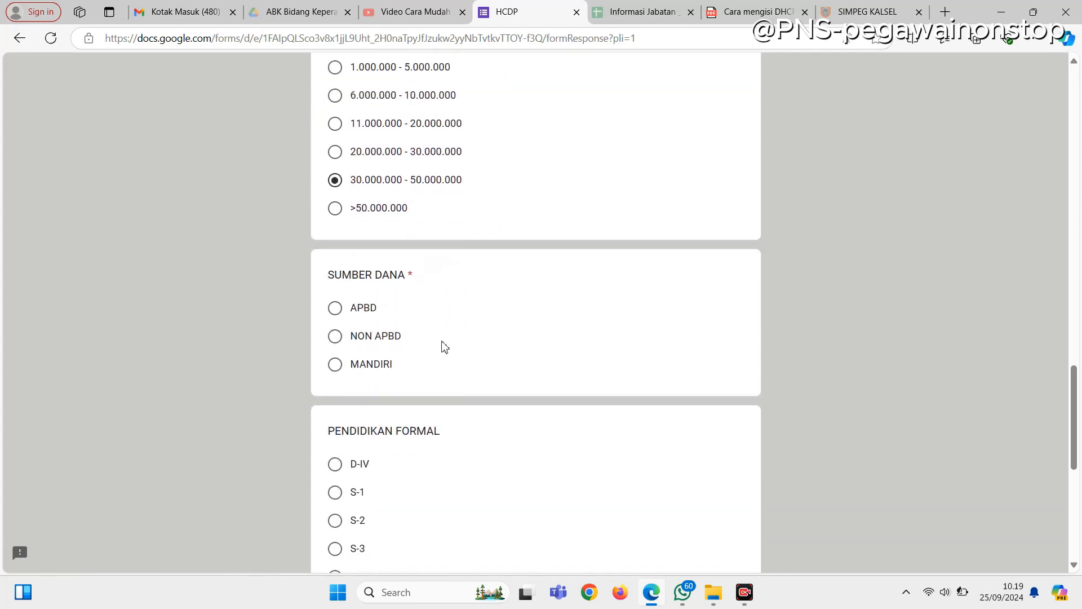
{"action": "left_click", "coordinate": [335, 365]}
{"action": "left_click", "coordinate": [336, 308]}
- Select S-2 under PENDIDIKAN FORMAL and enter "Magister Keperawatan" as the NAMA PROGRAM STUDI PENDIDIKAN
{"action": "scroll", "coordinate": [499, 363], "scroll_direction": "down", "scroll_amount": 2}
{"action": "scroll", "coordinate": [493, 361], "scroll_direction": "down", "scroll_amount": 1}
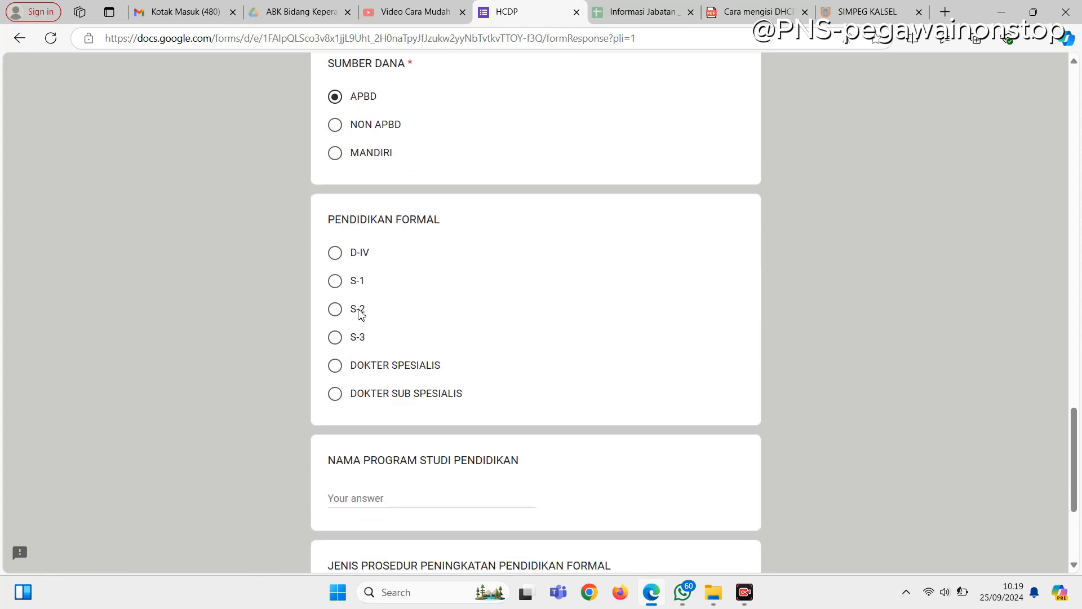
{"action": "left_click", "coordinate": [335, 310]}
{"action": "scroll", "coordinate": [471, 332], "scroll_direction": "down", "scroll_amount": 1}
{"action": "scroll", "coordinate": [472, 334], "scroll_direction": "down", "scroll_amount": 2}
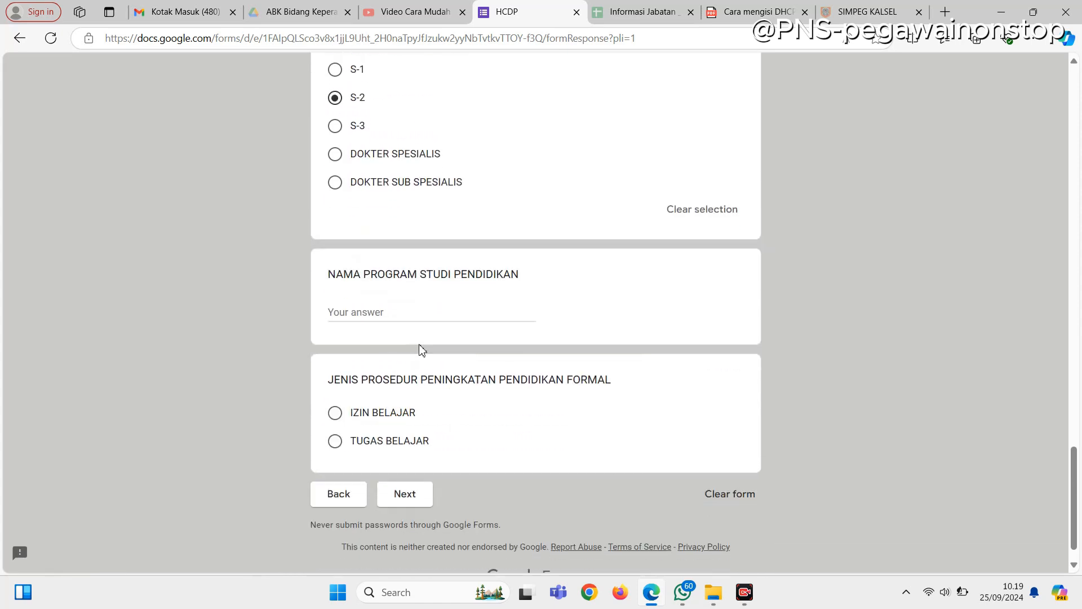
{"action": "left_click", "coordinate": [406, 312]}
{"action": "type", "text": "Magi"}
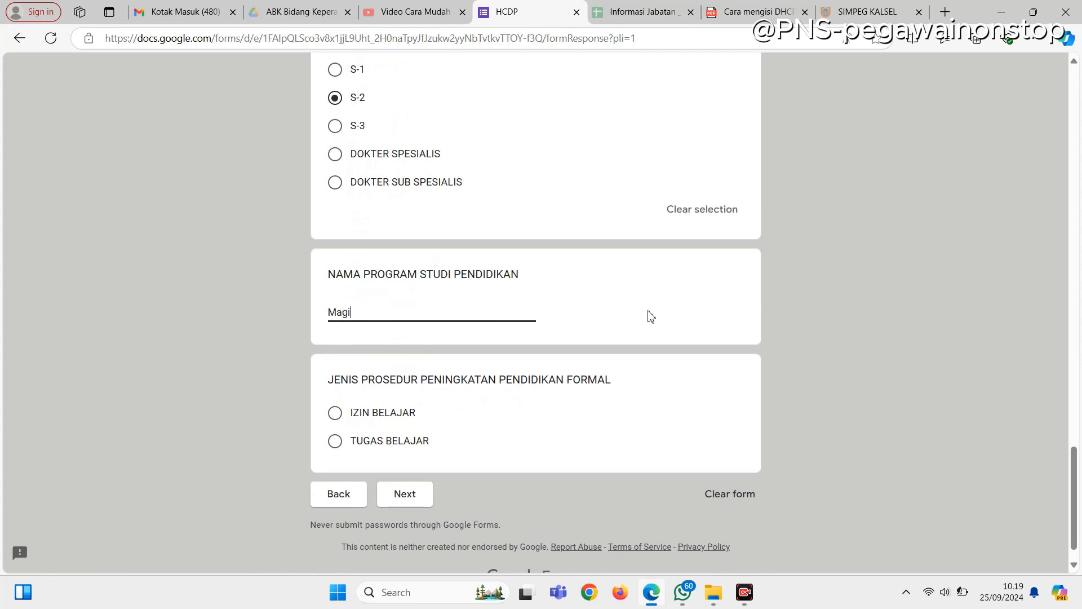
{"action": "type", "text": "ster Keperawatan"}
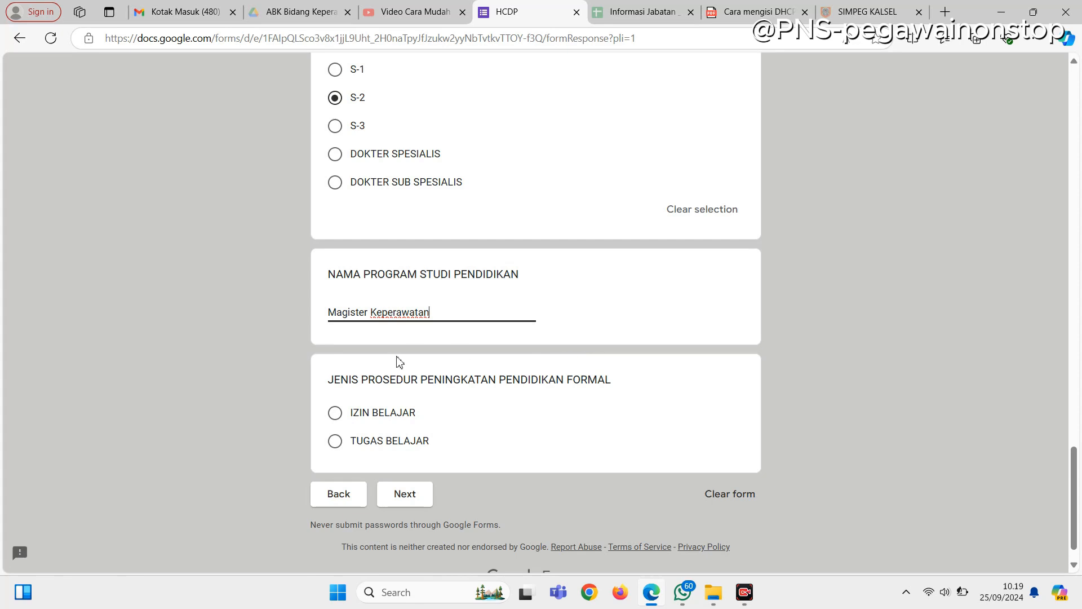
- Select TUGAS BELAJAR as the JENIS PROSEDUR PENINGKATAN PENDIDIKAN FORMAL and continue to the next form section
{"action": "scroll", "coordinate": [339, 420], "scroll_direction": "up", "scroll_amount": 7}
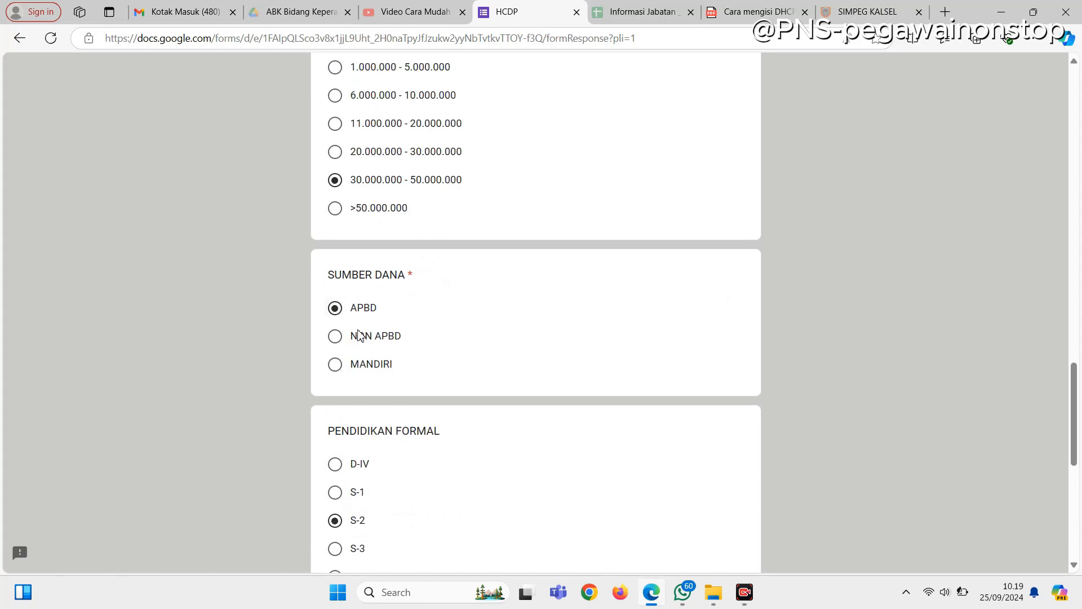
{"action": "scroll", "coordinate": [341, 366], "scroll_direction": "down", "scroll_amount": 7}
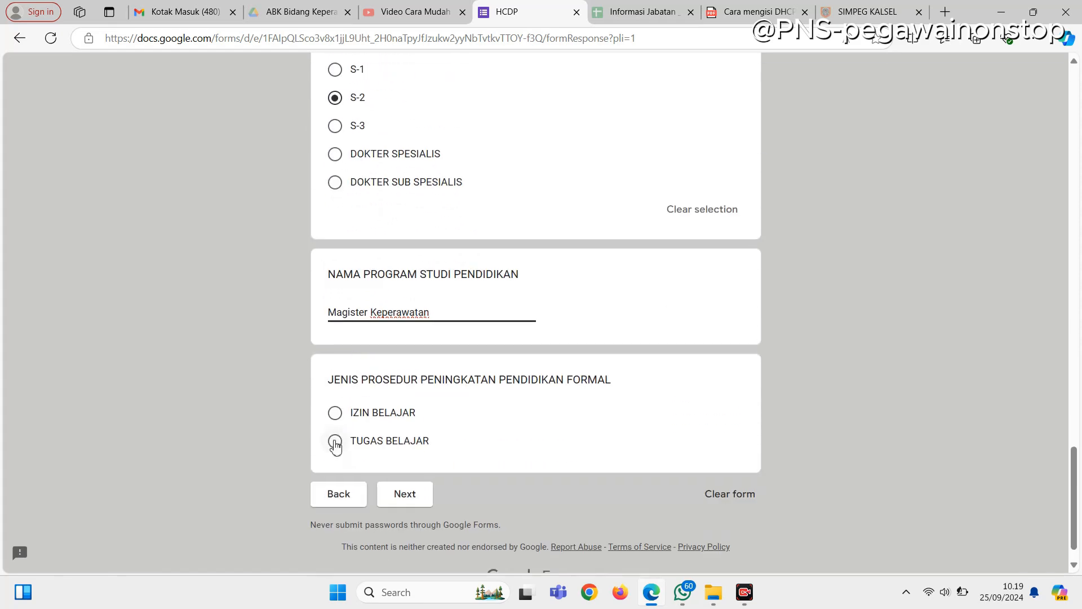
{"action": "scroll", "coordinate": [336, 443], "scroll_direction": "up", "scroll_amount": 7}
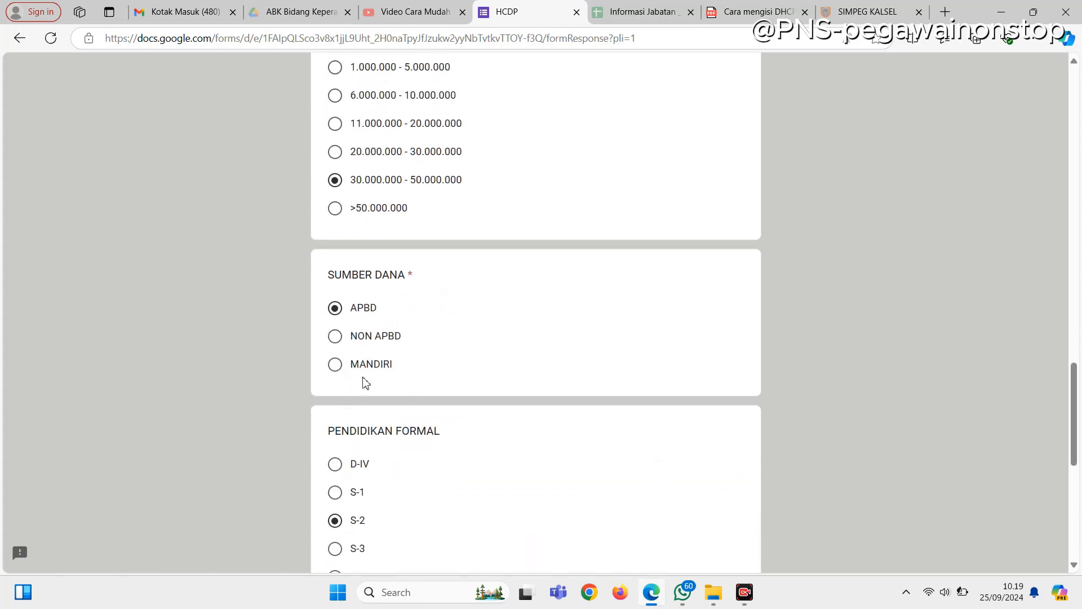
{"action": "scroll", "coordinate": [367, 383], "scroll_direction": "down", "scroll_amount": 3}
{"action": "scroll", "coordinate": [397, 398], "scroll_direction": "down", "scroll_amount": 3}
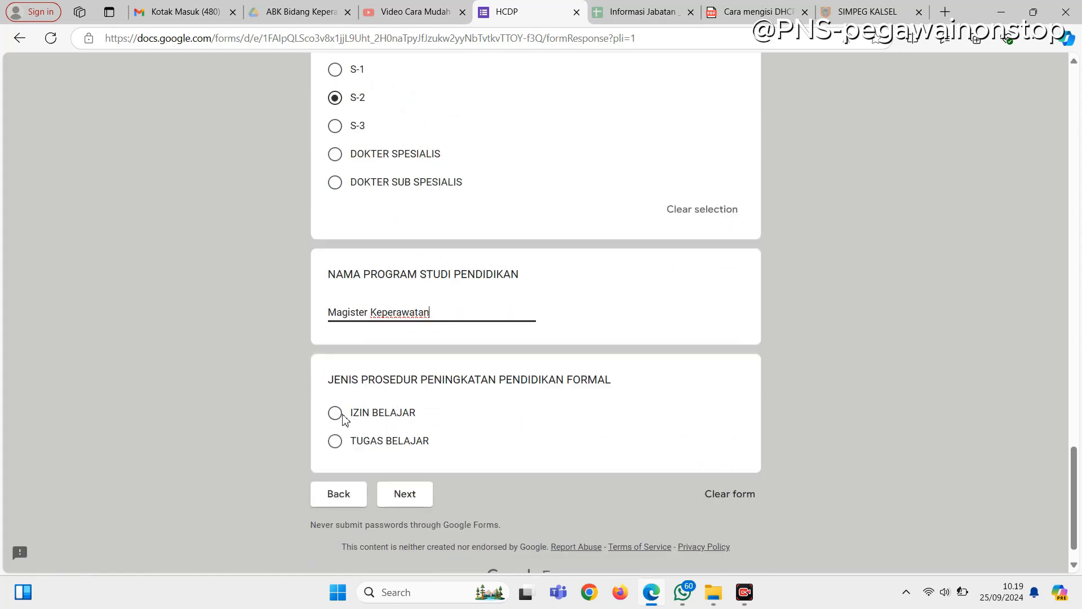
{"action": "scroll", "coordinate": [374, 353], "scroll_direction": "up", "scroll_amount": 7}
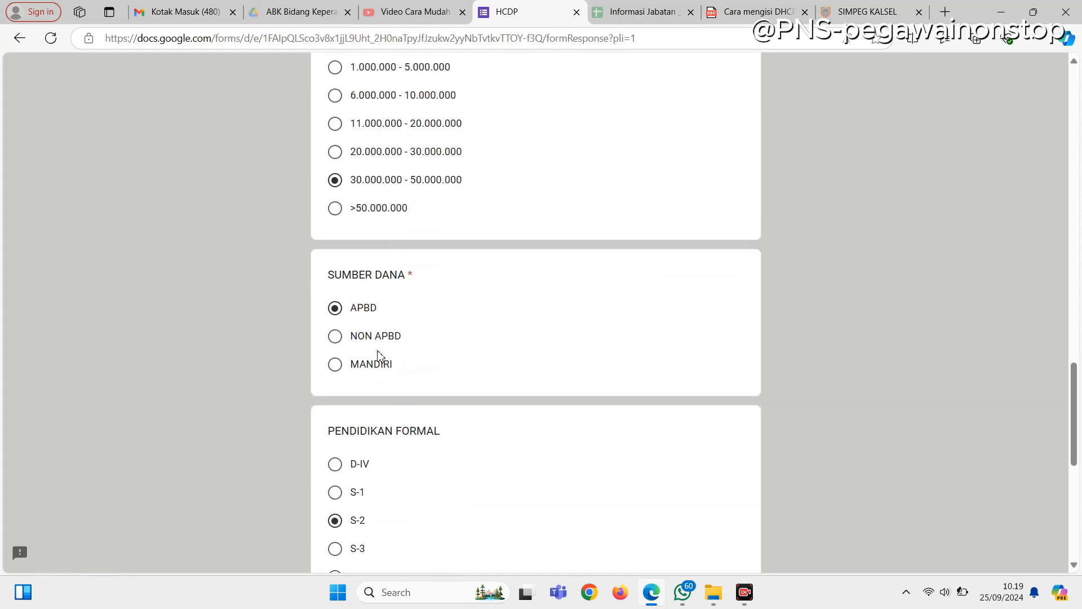
{"action": "scroll", "coordinate": [377, 358], "scroll_direction": "down", "scroll_amount": 8}
{"action": "left_click", "coordinate": [336, 408]}
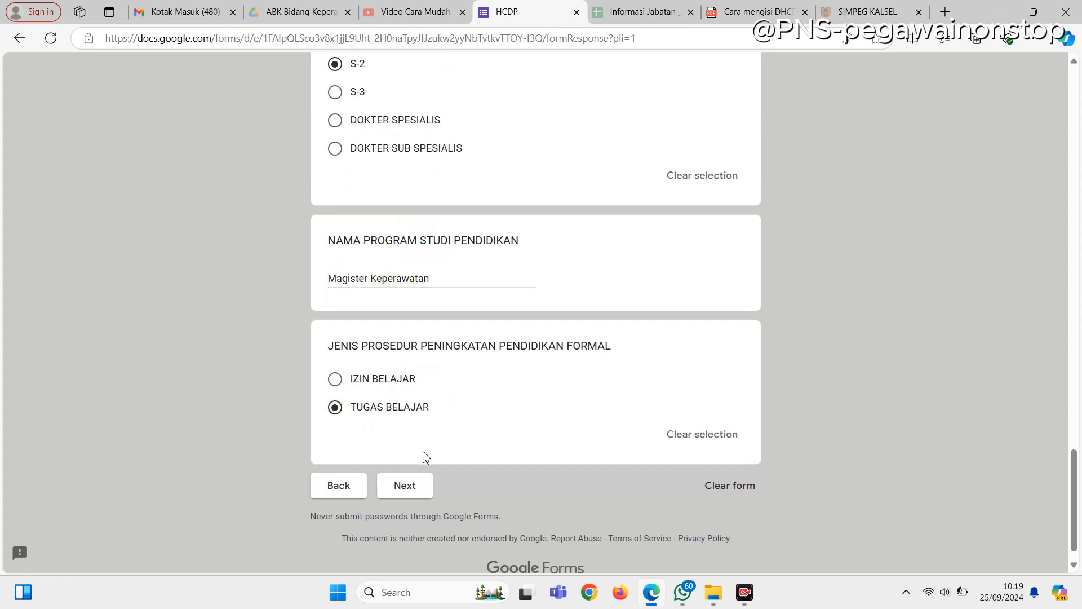
{"action": "left_click", "coordinate": [412, 492]}
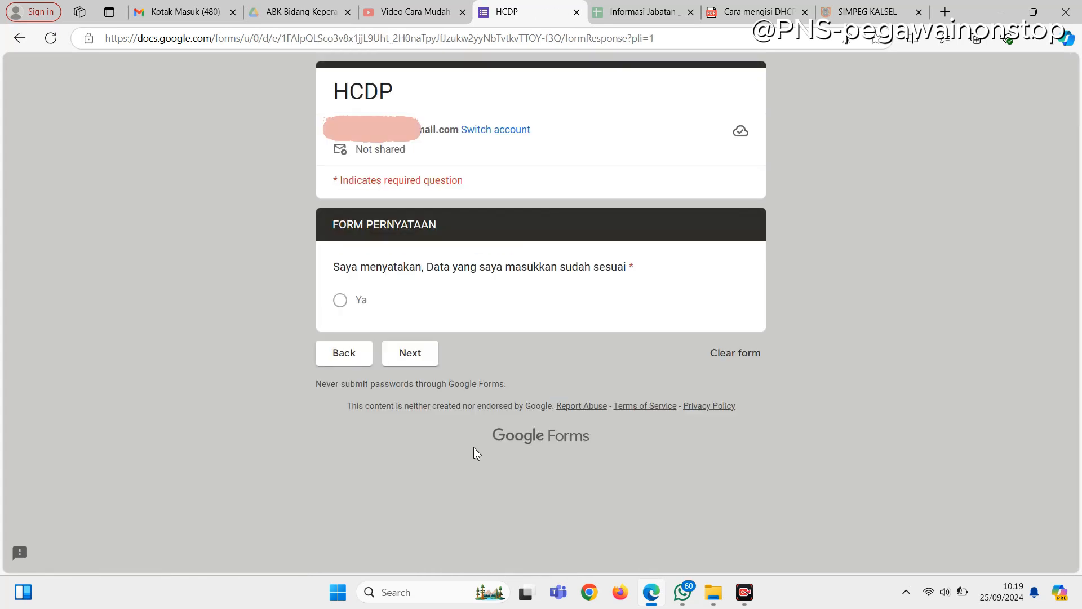
- Answer Ya to the statement that the entered data is correct and submit the form
{"action": "left_click", "coordinate": [340, 304]}
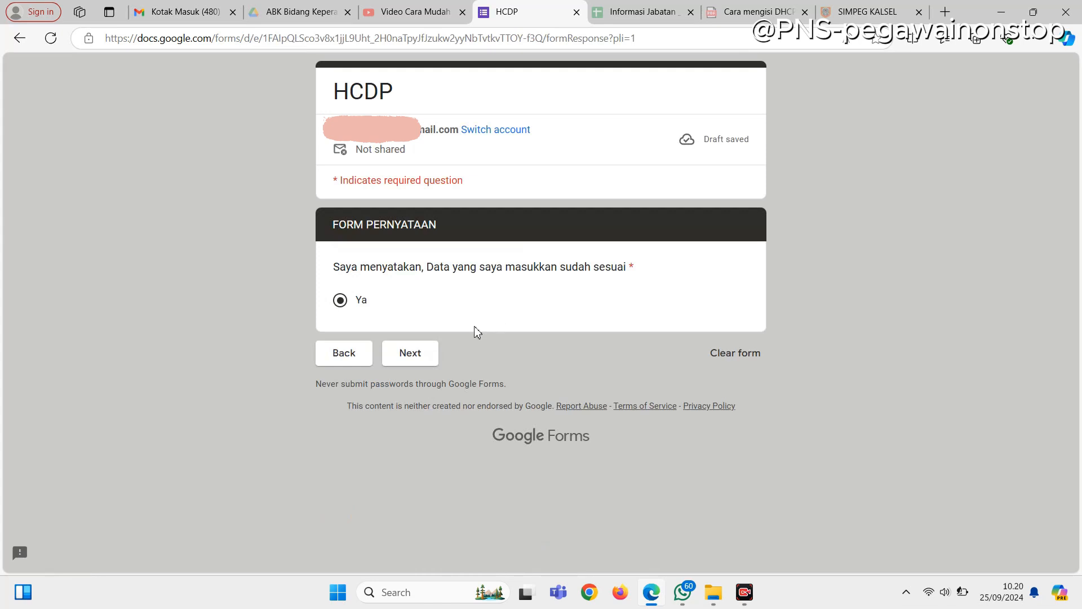
{"action": "left_click", "coordinate": [421, 364]}
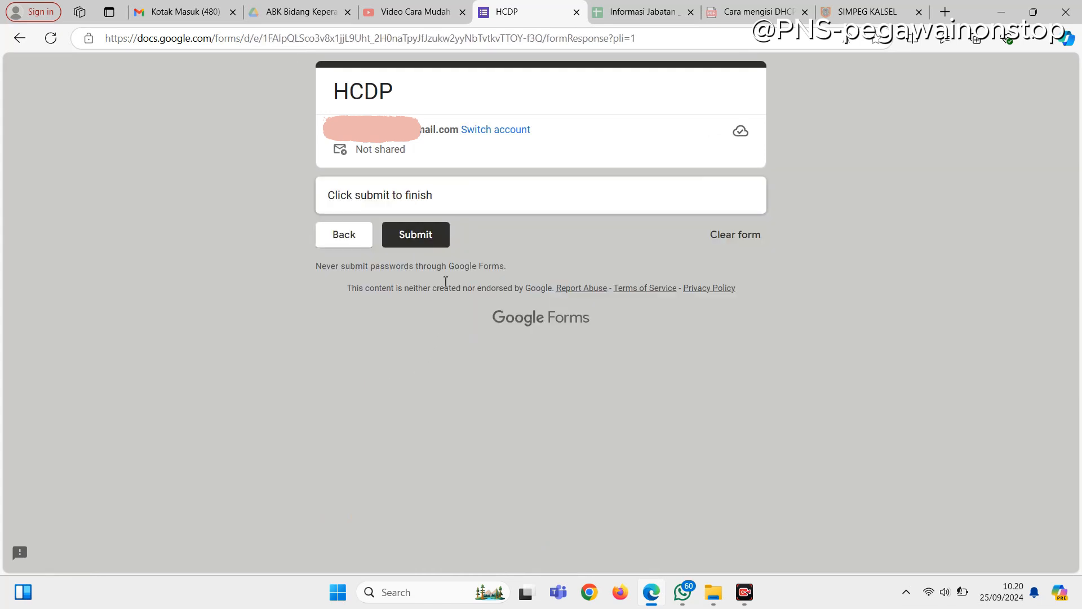
{"action": "left_click", "coordinate": [410, 238]}
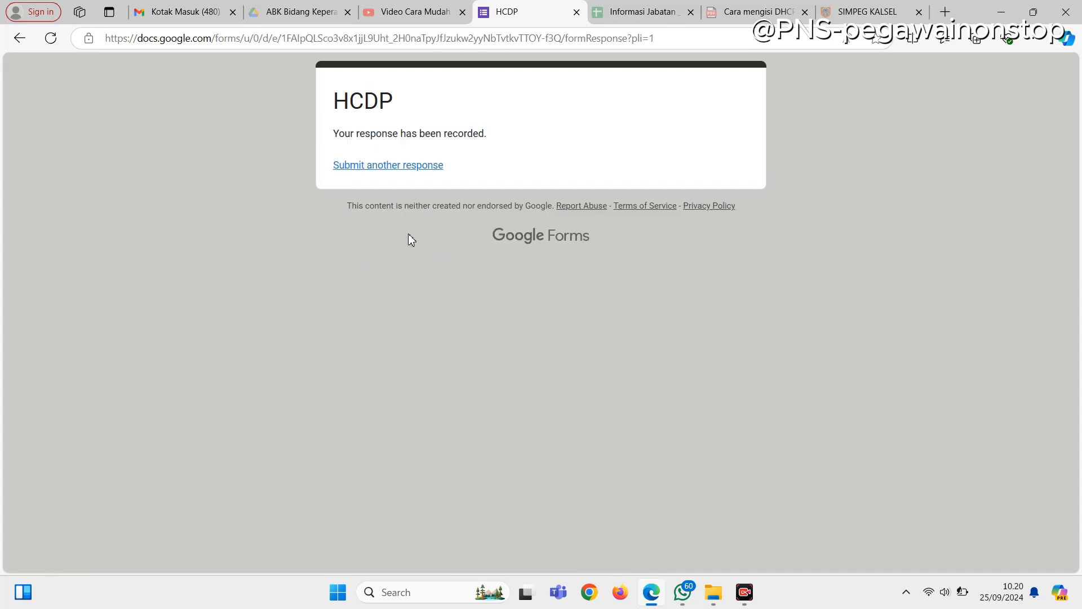